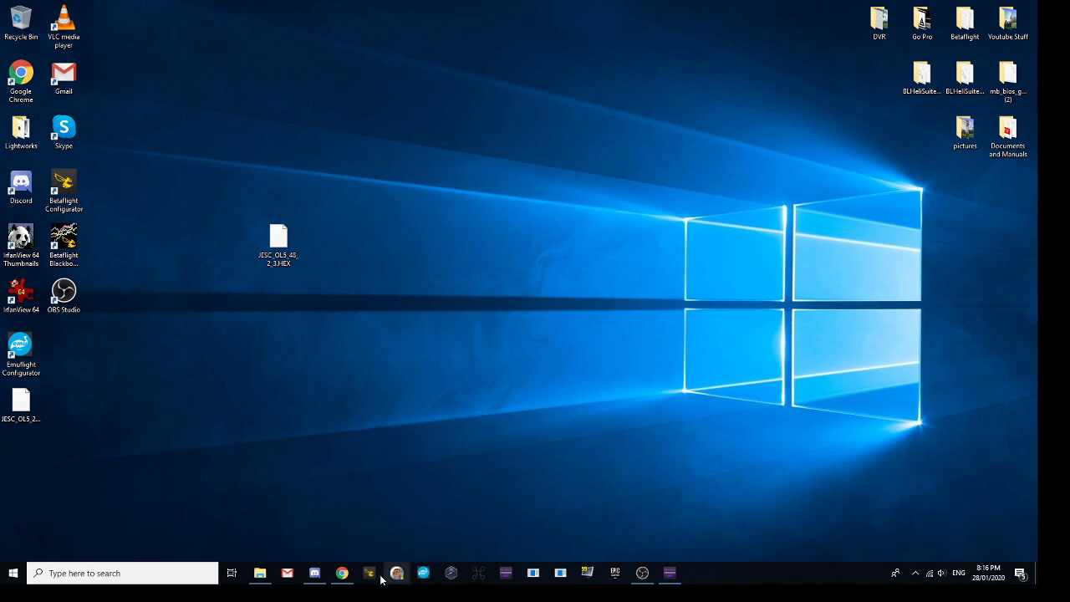
# Switch to BLHeli Configurator, connect to the flight controller on COM4, read the ESC setup, check ESC 1's firmware target, and disconnect
pyautogui.click(670, 573)
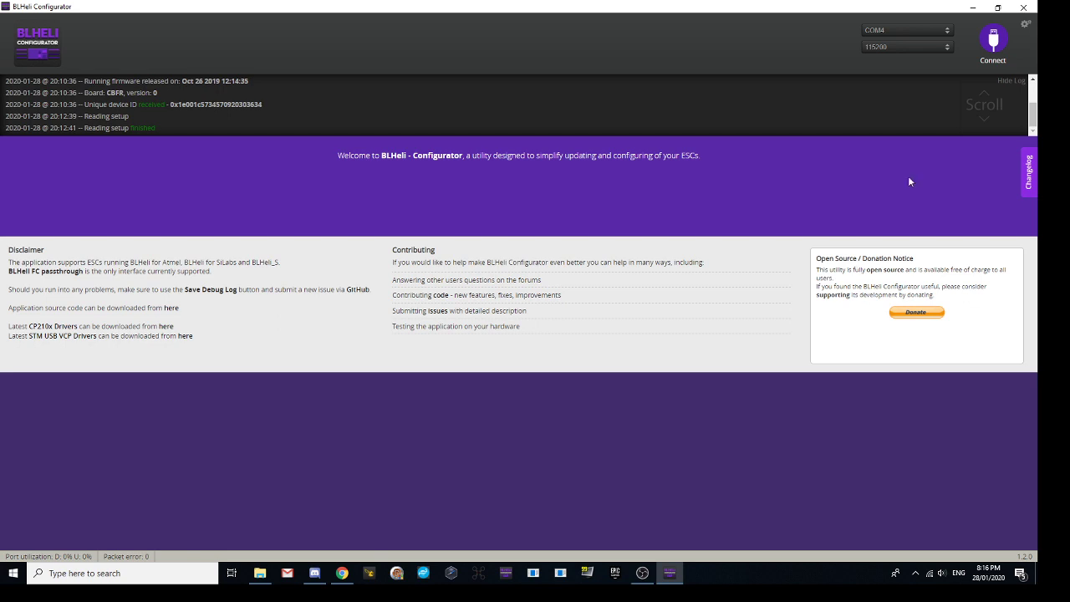
pyautogui.click(992, 40)
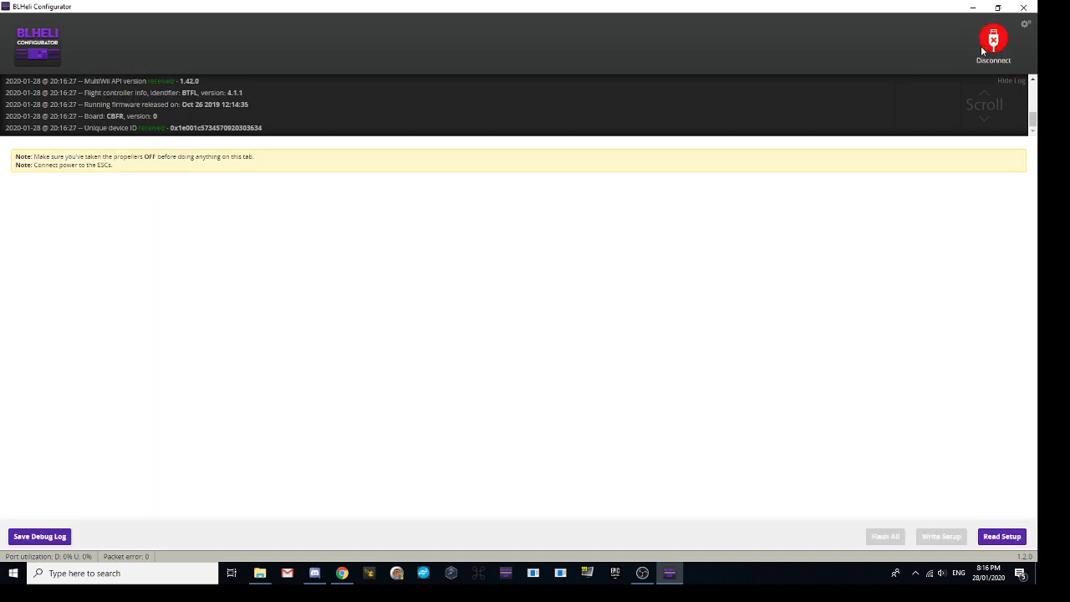
pyautogui.click(1002, 536)
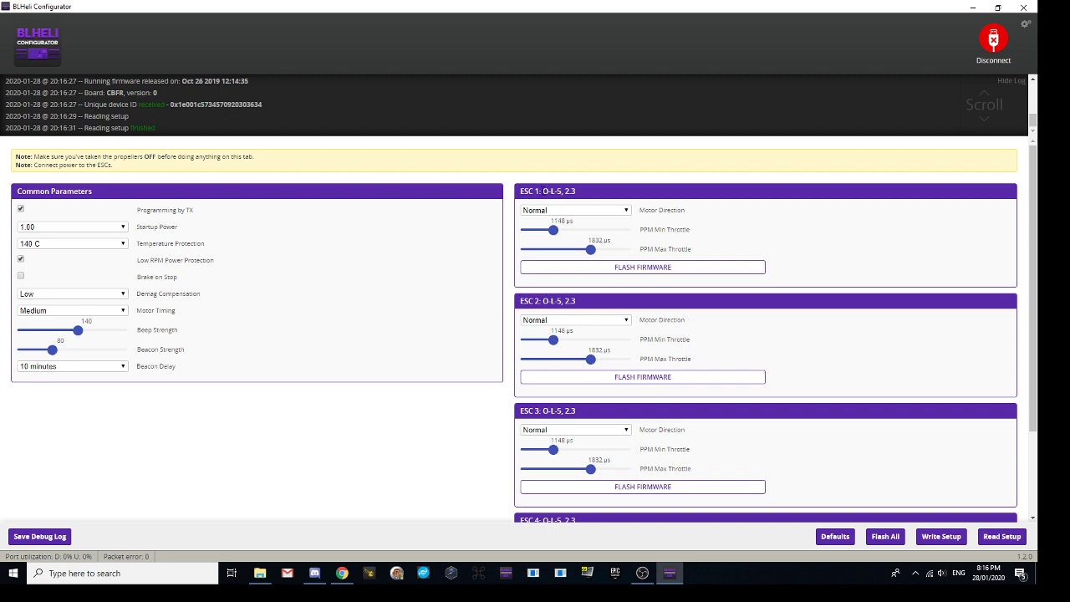
pyautogui.moveTo(541, 190); pyautogui.dragTo(561, 192)
pyautogui.click(552, 191)
pyautogui.moveTo(561, 192); pyautogui.dragTo(544, 191)
pyautogui.click(557, 193)
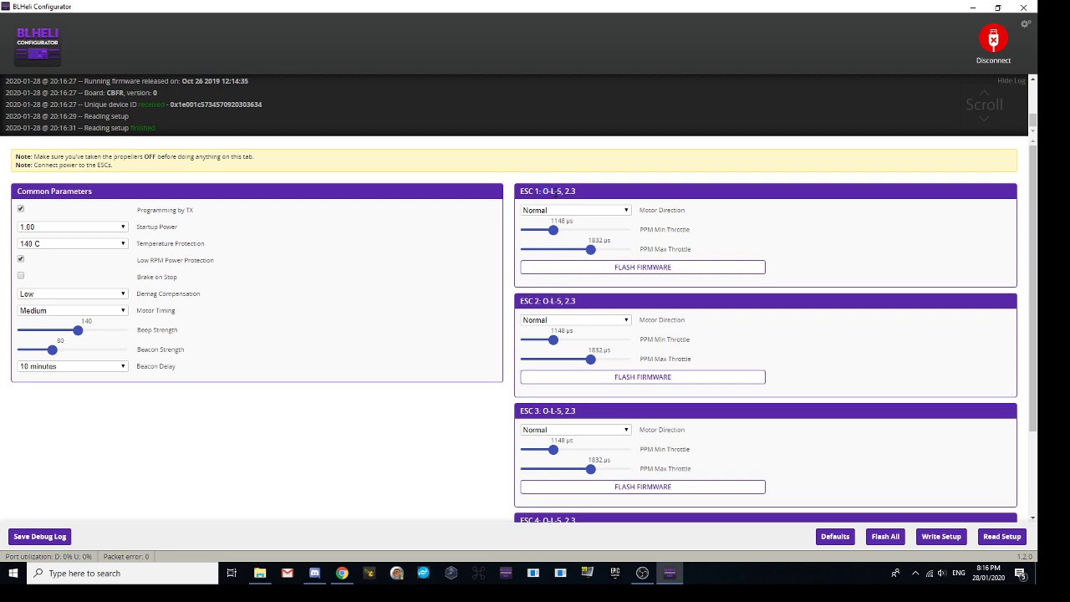
pyautogui.click(993, 46)
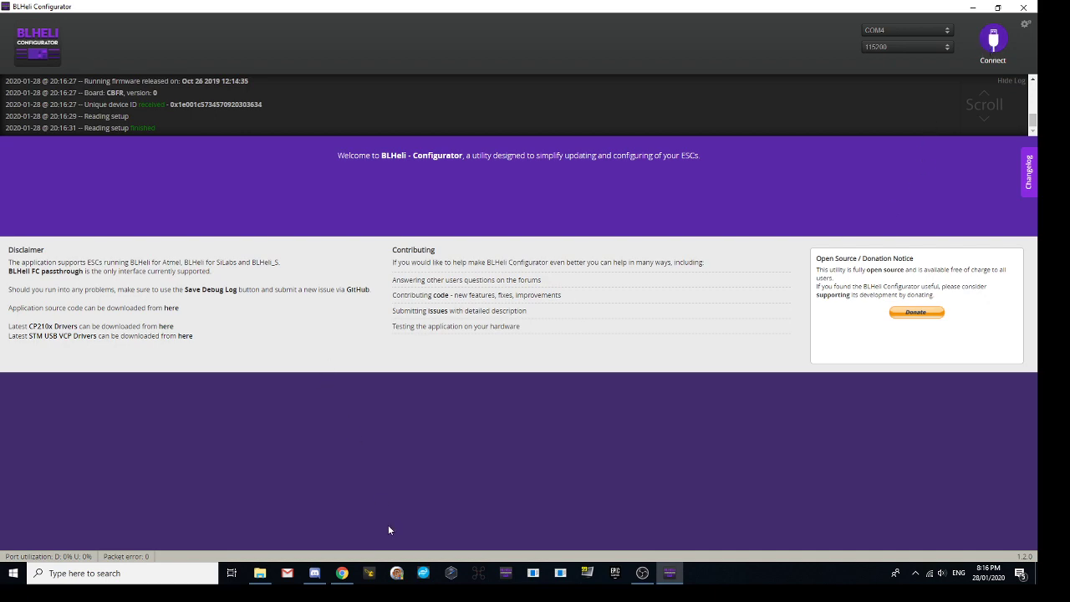
# Switch to Chrome, find JESC_OL5_48_2_3.HEX in the JESC firmware index, and start saving the linked file
pyautogui.click(338, 573)
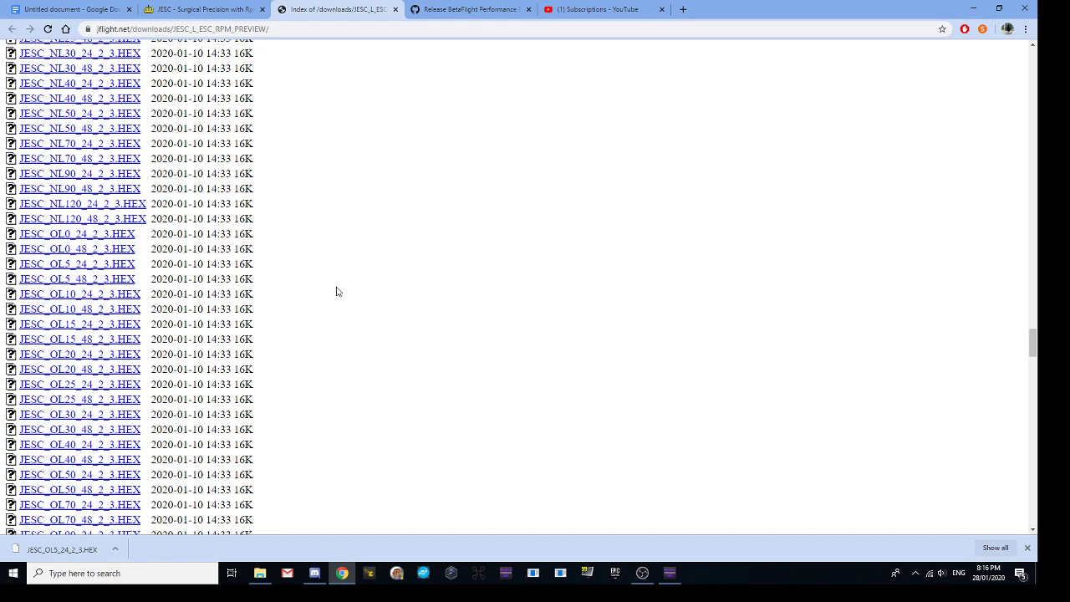
pyautogui.scroll(15, 328, 293)
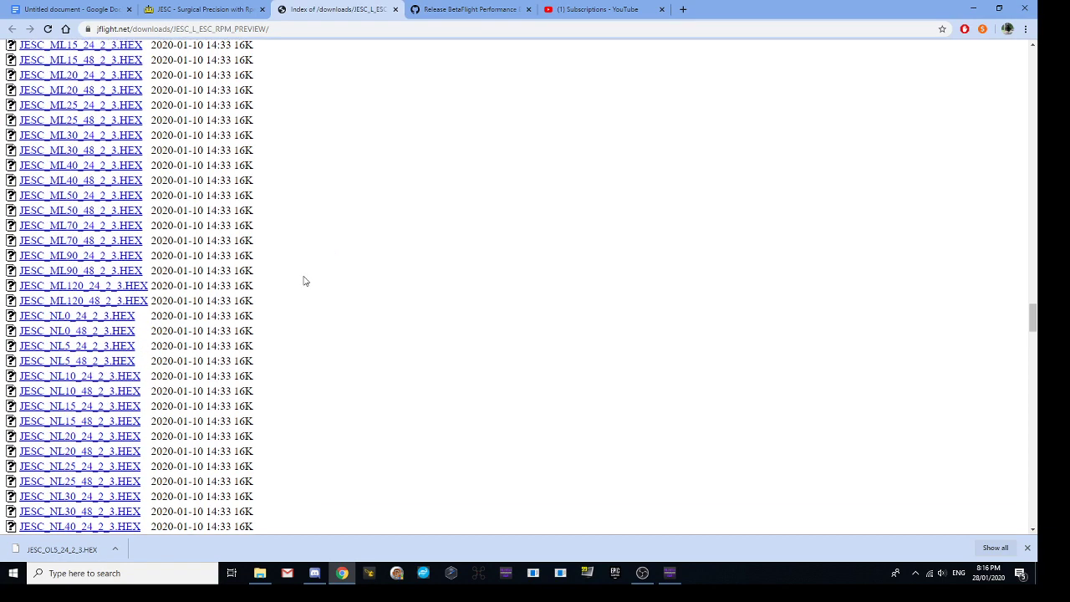
pyautogui.scroll(-10, 295, 246)
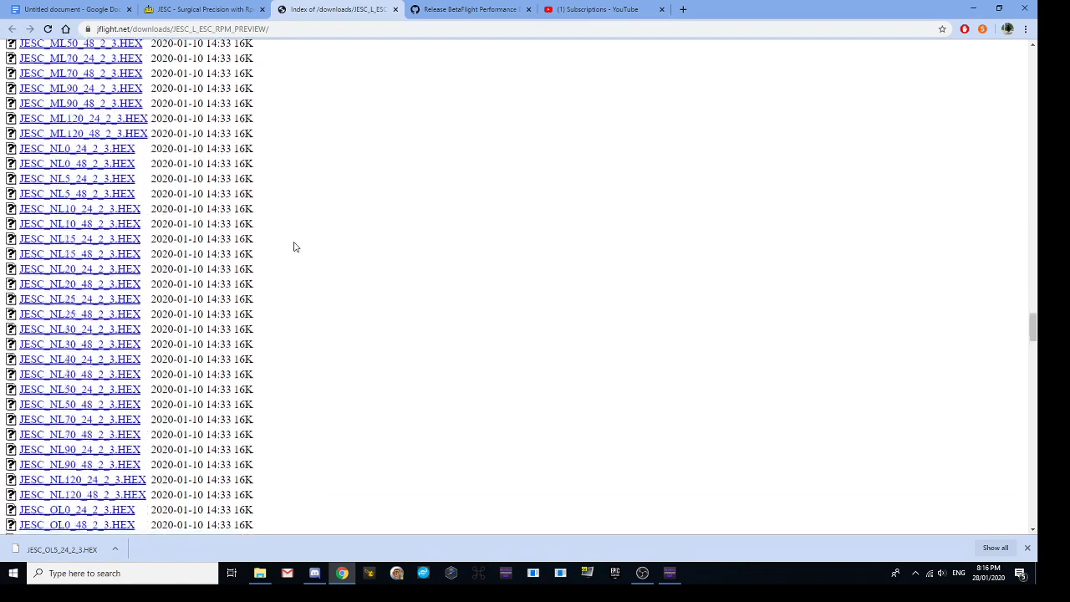
pyautogui.scroll(15, 295, 244)
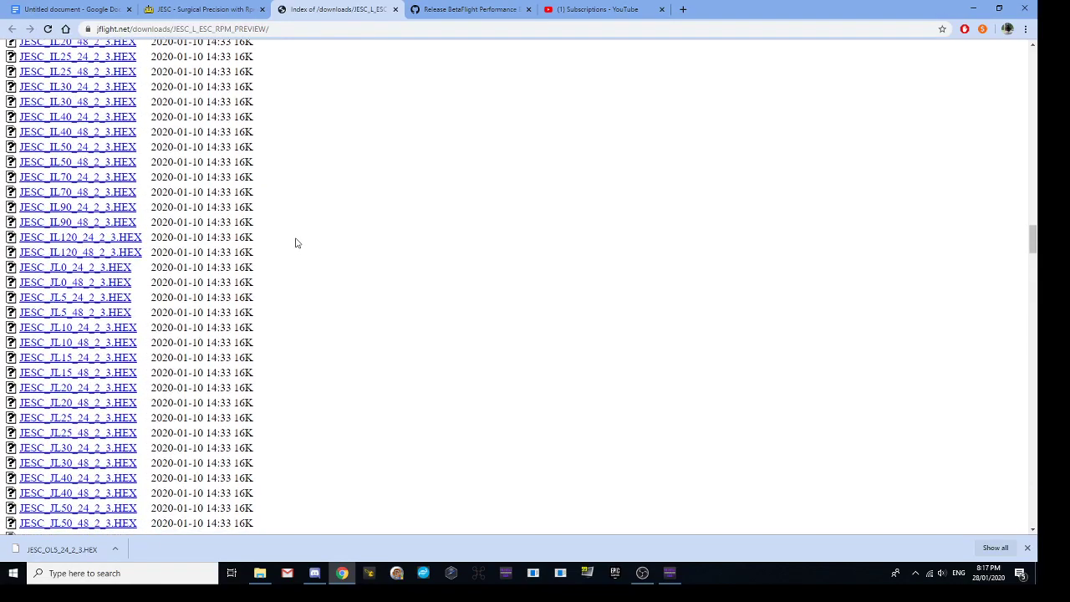
pyautogui.scroll(-4, 295, 244)
pyautogui.scroll(-11, 295, 244)
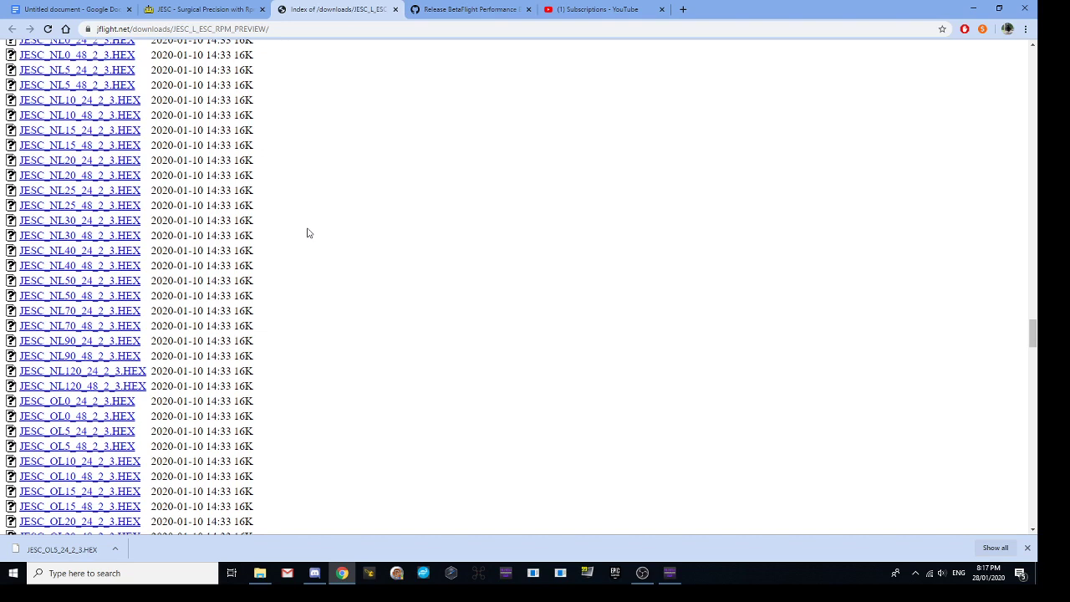
pyautogui.scroll(-2, 307, 231)
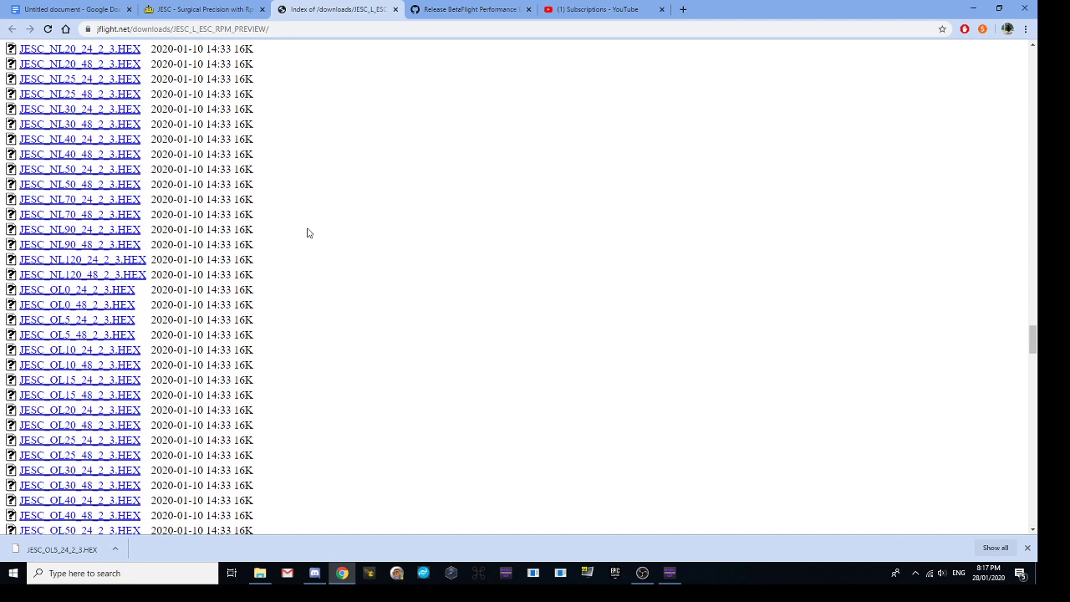
pyautogui.rightClick(70, 337)
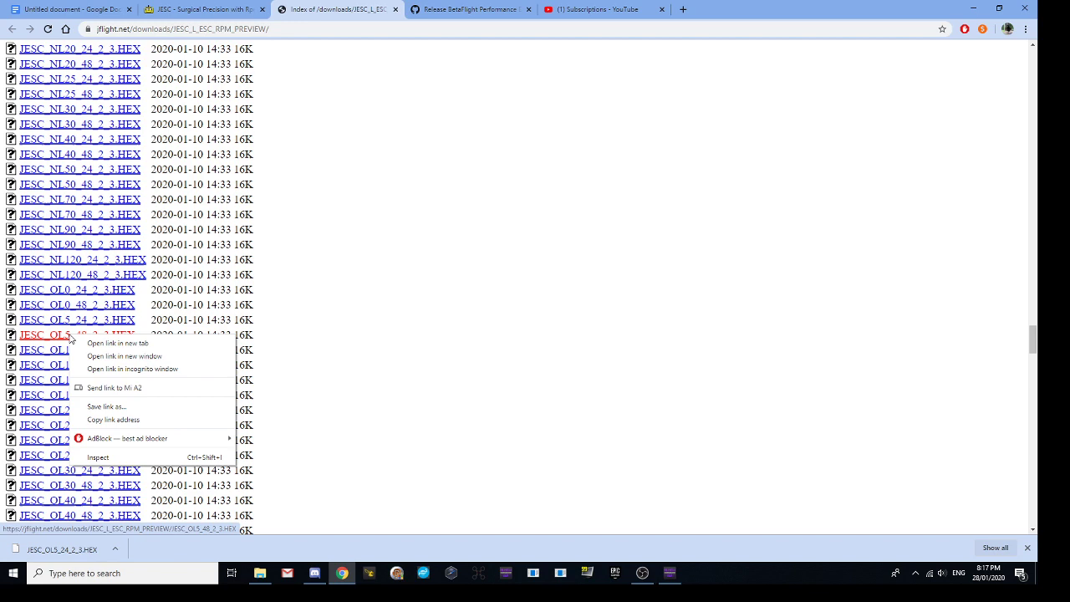
pyautogui.click(127, 410)
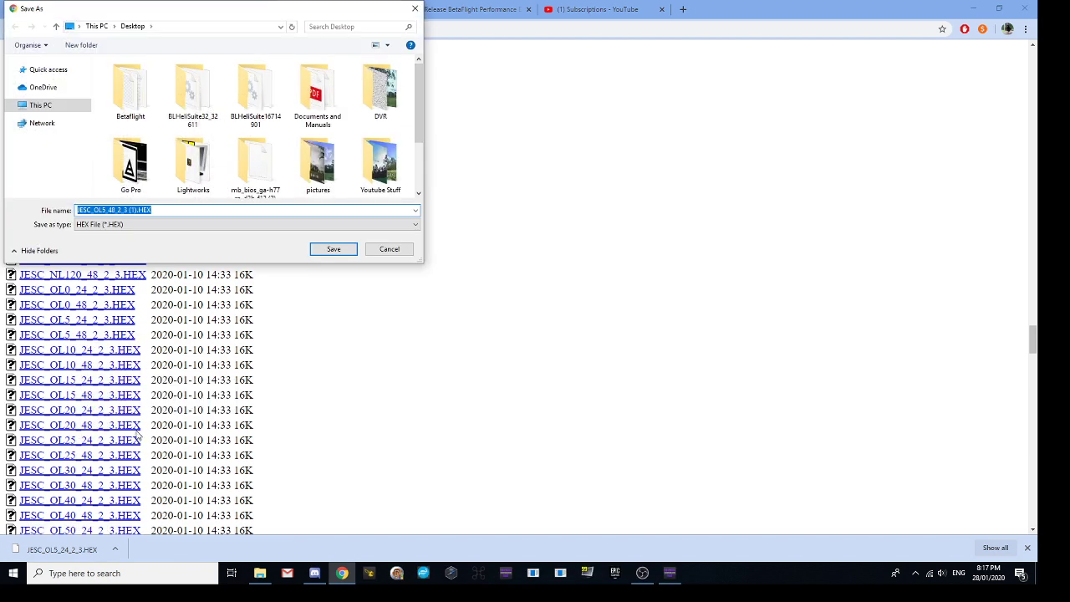
# Save the firmware to the desktop as JESC_OL5_48_2_33 (1).HEX and place its icon beside the existing JESC_OL5_48_2_3.HEX
pyautogui.doubleClick(56, 26)
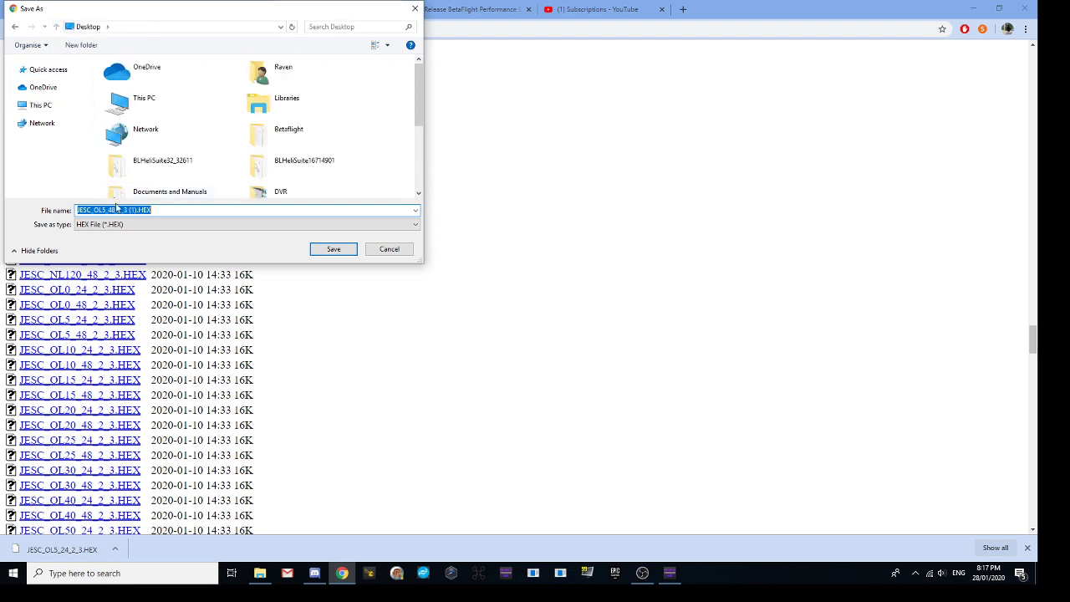
pyautogui.click(127, 209)
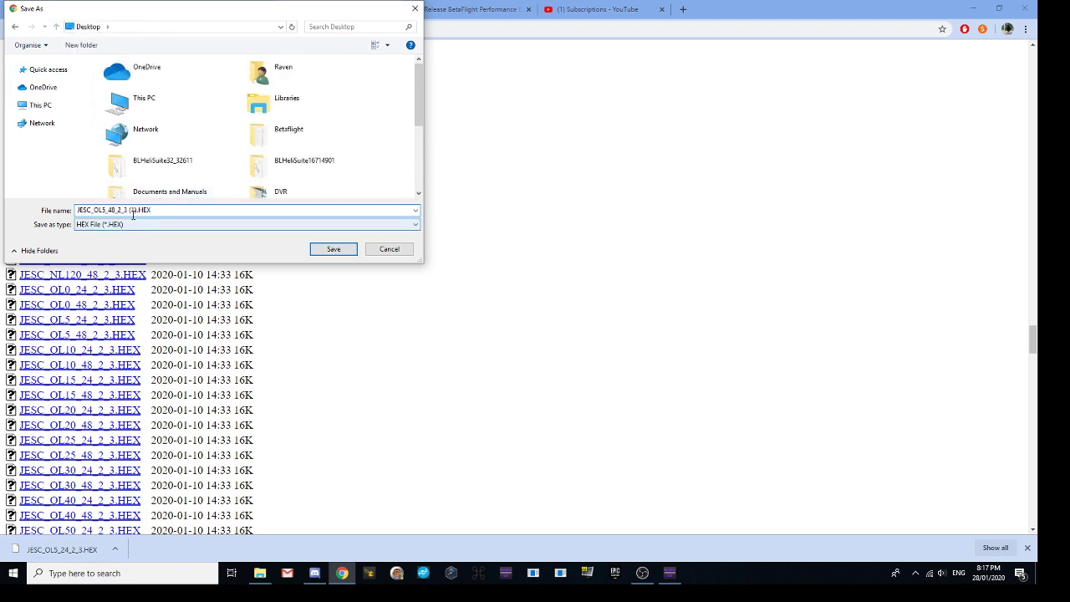
pyautogui.press('Left')
pyautogui.press('Left')
pyautogui.write('3')
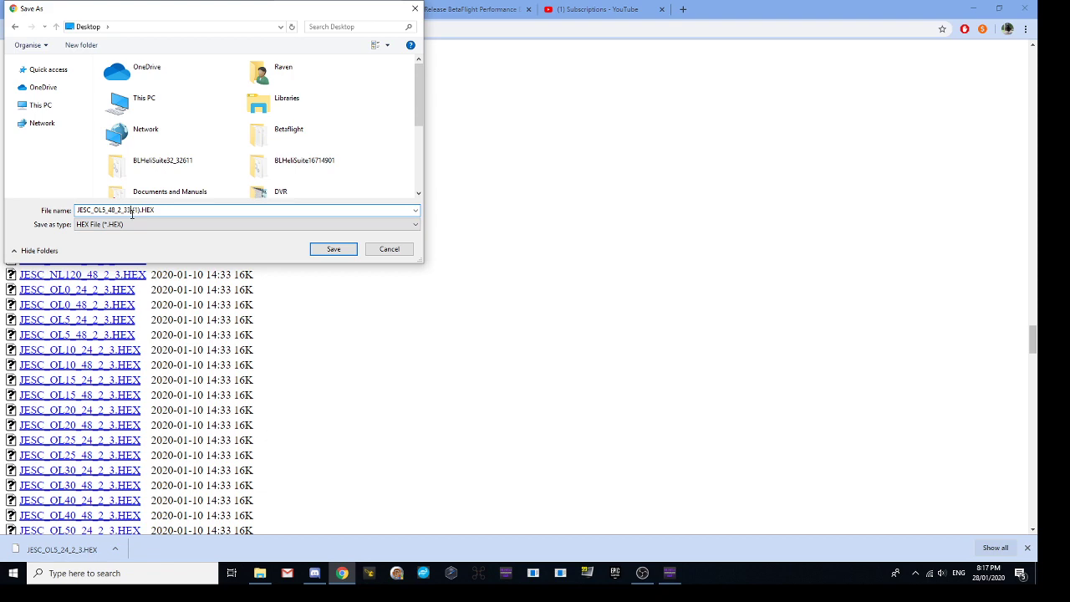
pyautogui.click(335, 250)
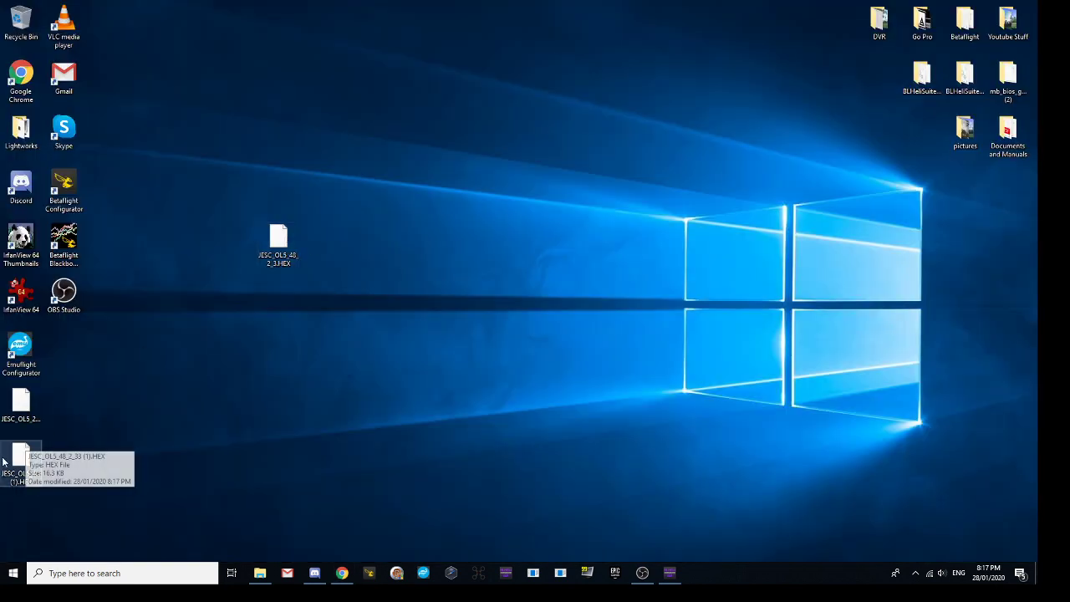
pyautogui.moveTo(17, 459); pyautogui.dragTo(209, 243)
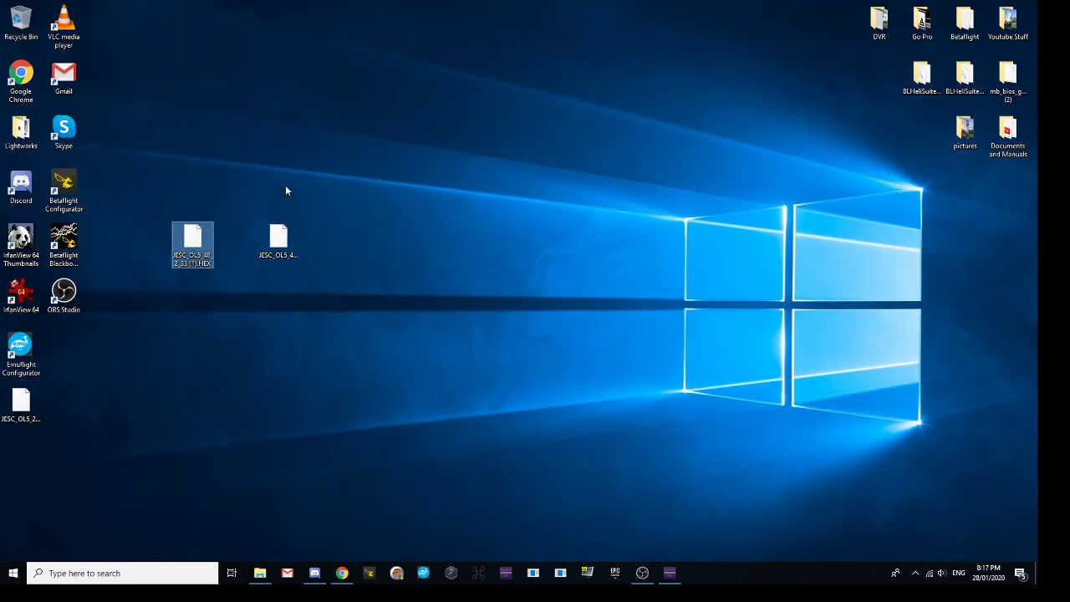
# Return to BLHeli Configurator, reconnect to the flight controller, and read the ESC setup
pyautogui.click(669, 572)
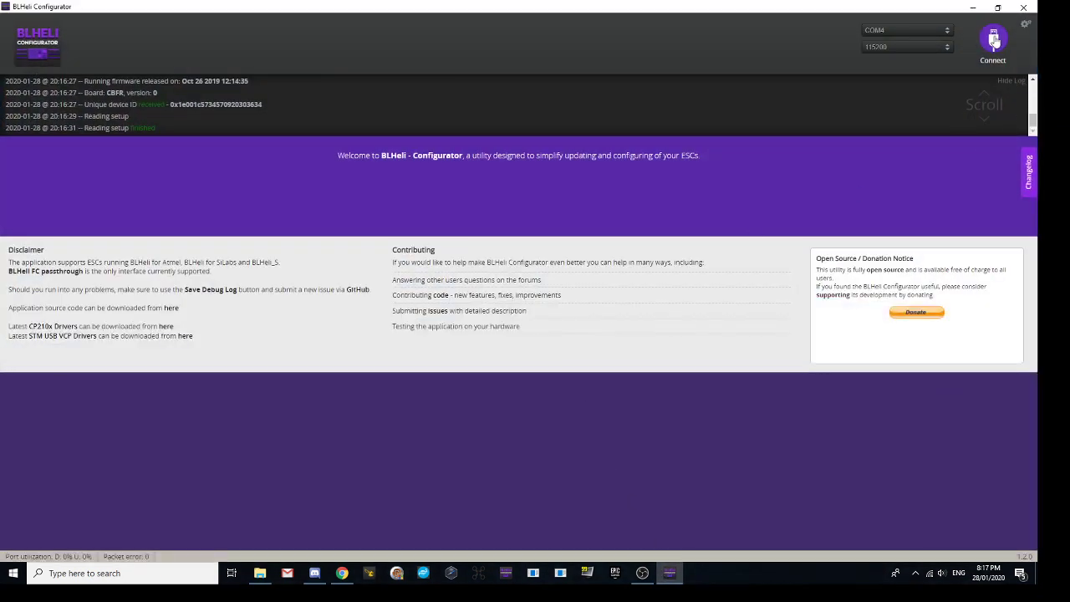
pyautogui.click(994, 40)
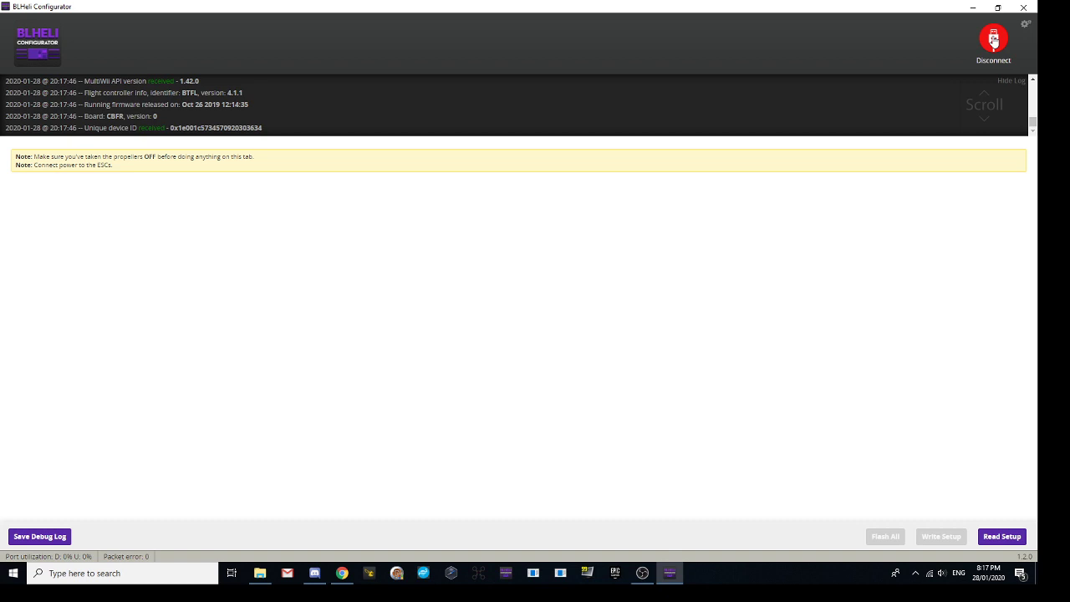
pyautogui.click(986, 537)
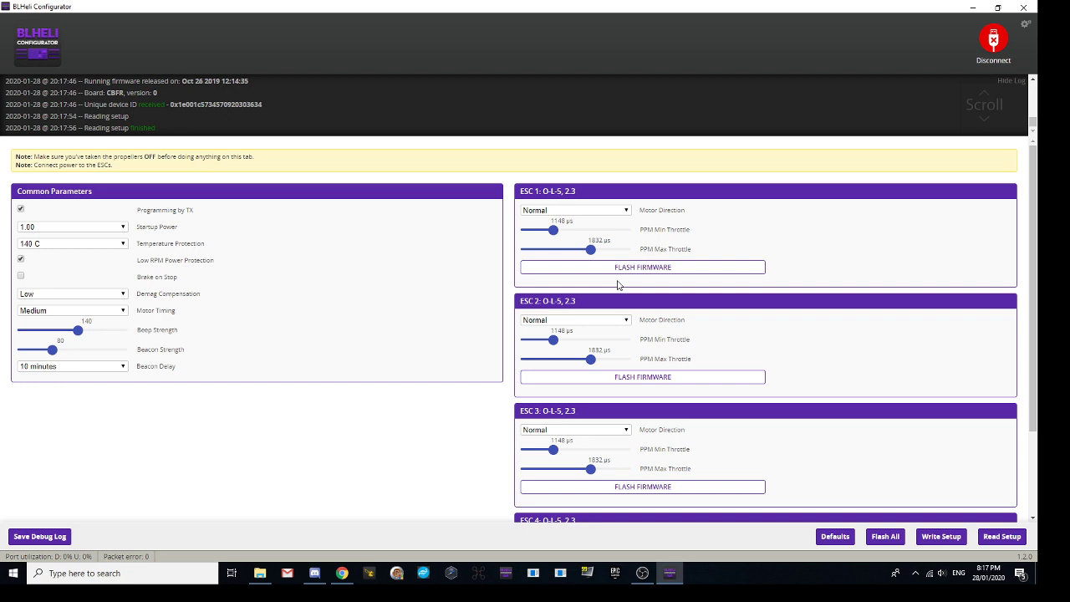
# Flash all ESCs with the manually selected firmware file JESC_OL5_48_2_3.HEX from the desktop
pyautogui.click(887, 539)
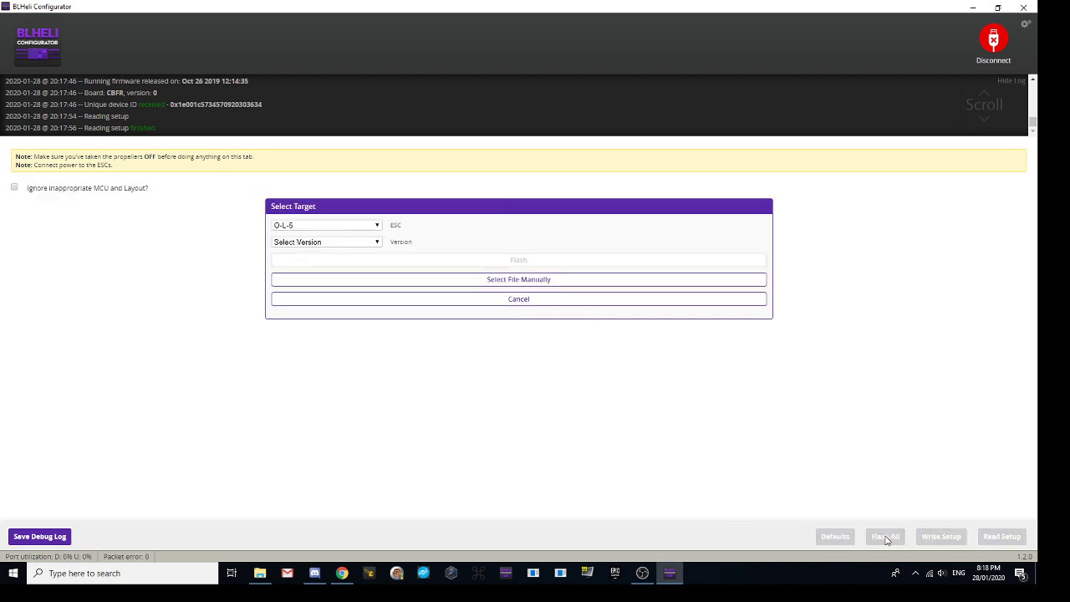
pyautogui.click(336, 280)
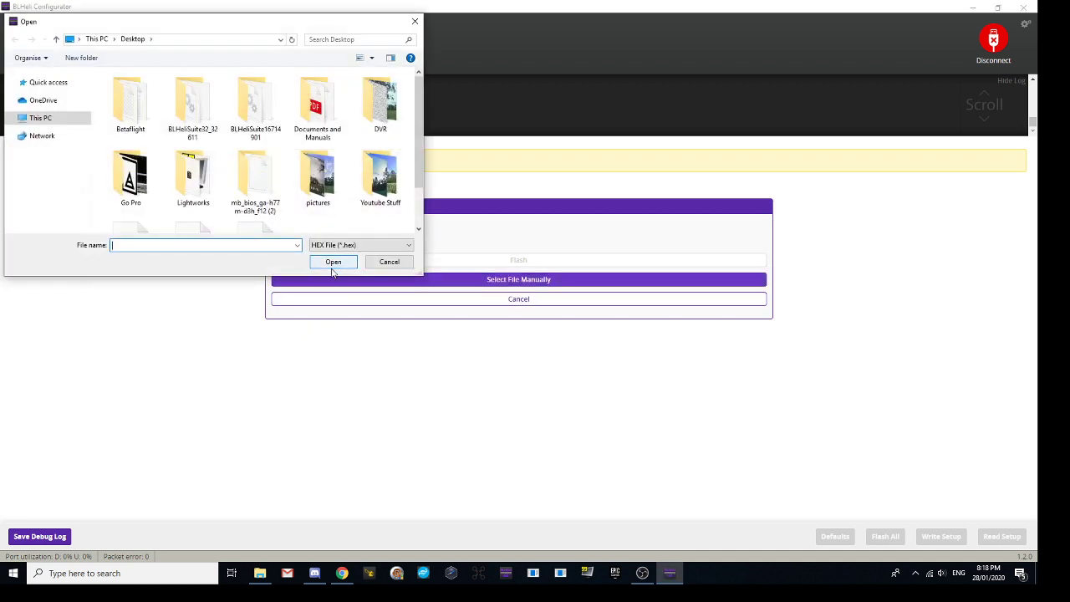
pyautogui.scroll(-1, 240, 166)
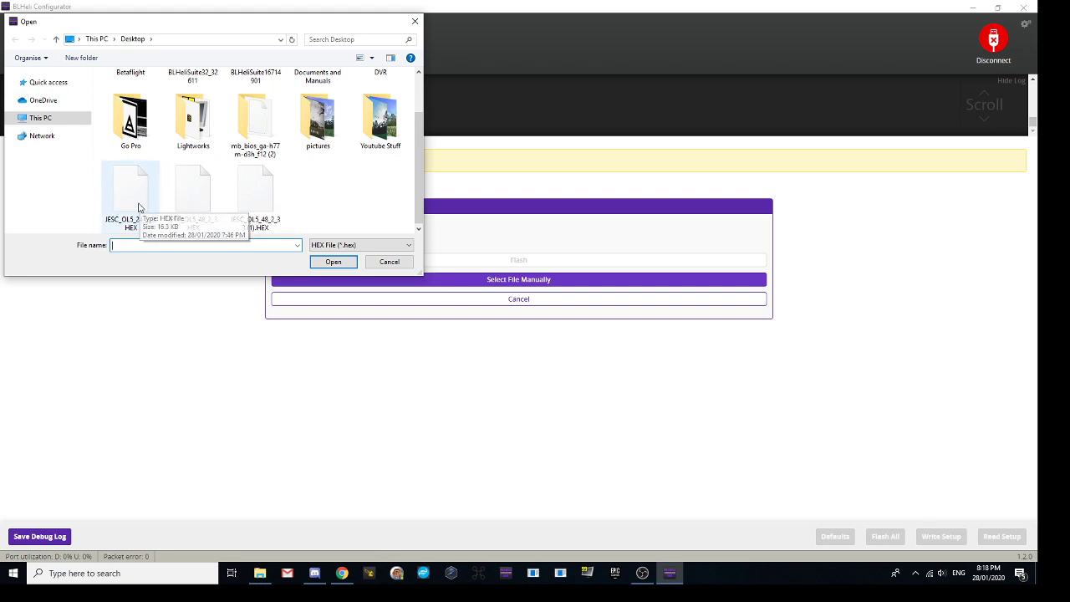
pyautogui.click(204, 204)
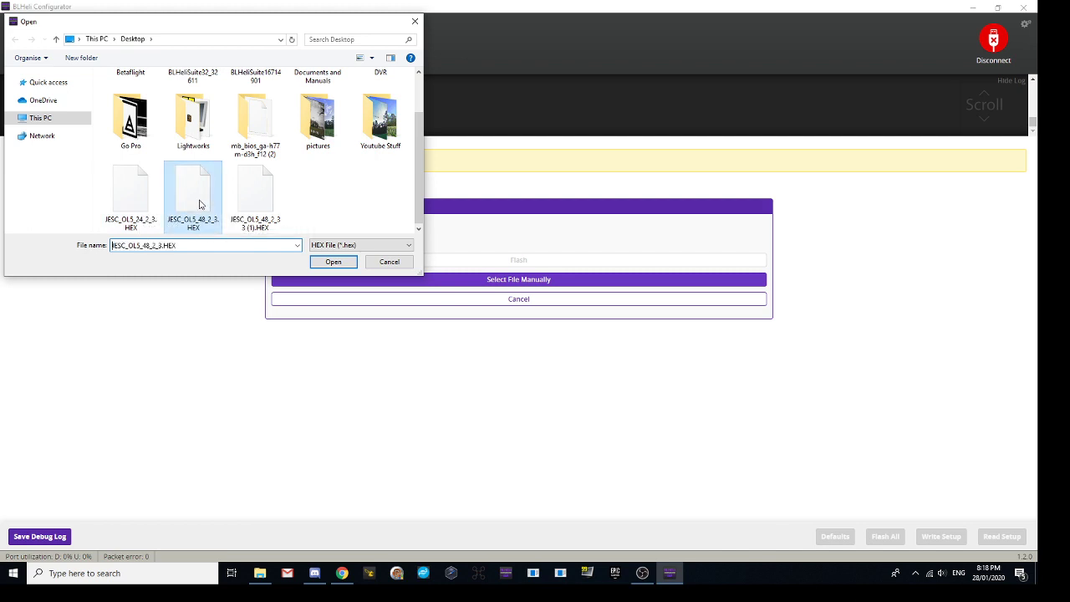
pyautogui.click(325, 262)
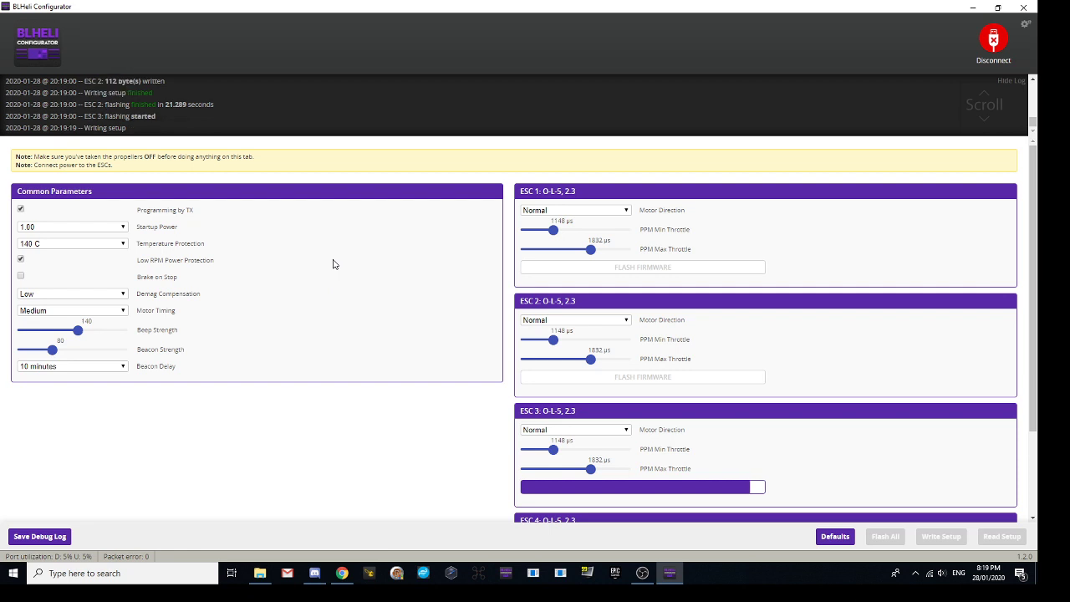
# Check the flashing progress and firmware version of all four ESCs, and disconnect from the flight controller once flashing ends
pyautogui.scroll(-2, 460, 339)
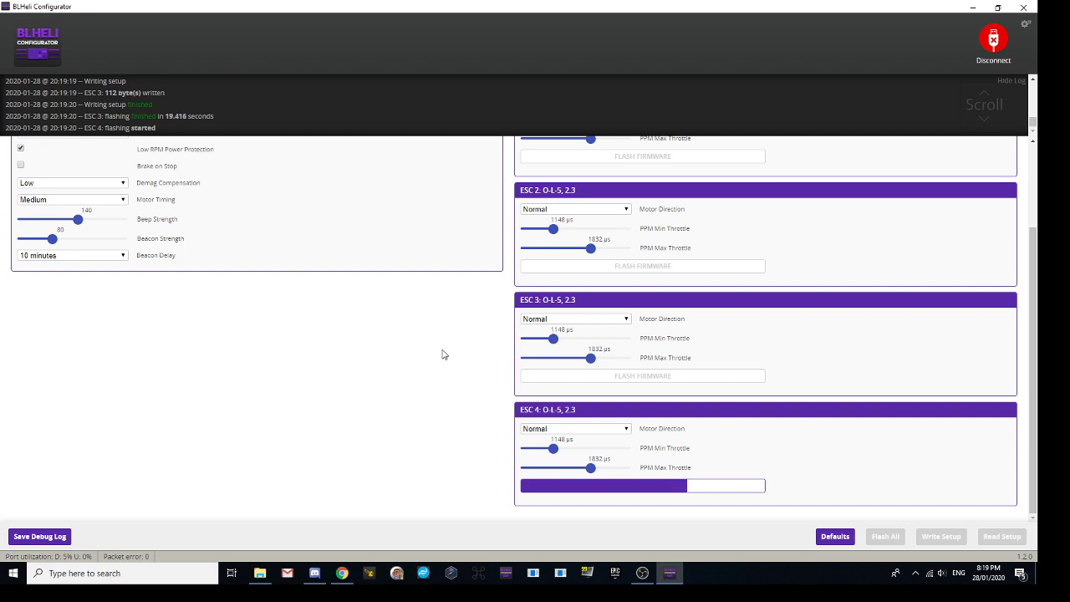
pyautogui.scroll(3, 440, 353)
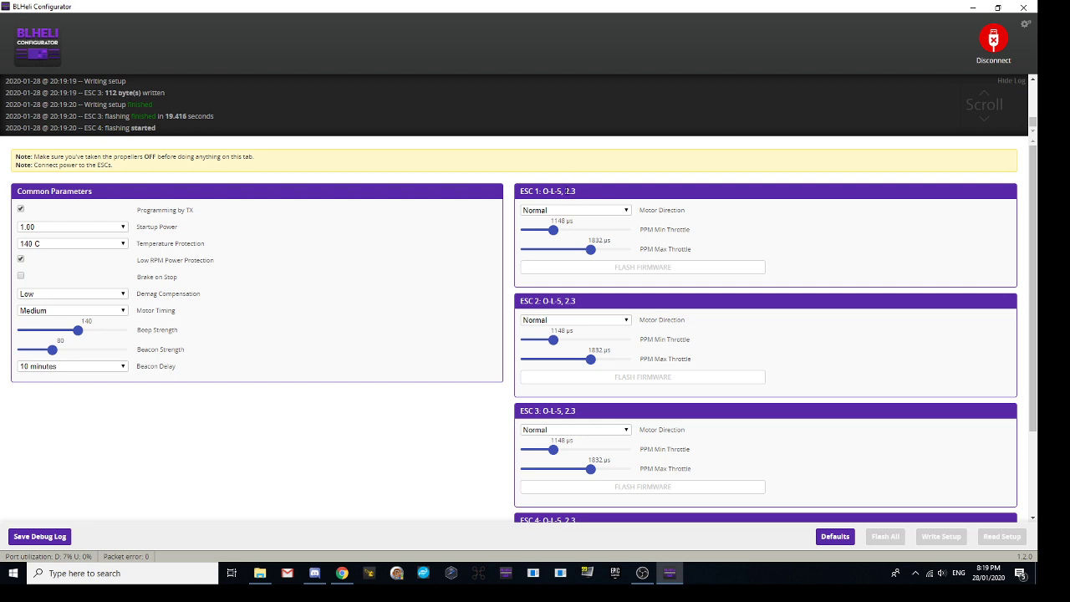
pyautogui.tripleClick(582, 191)
pyautogui.click(582, 191)
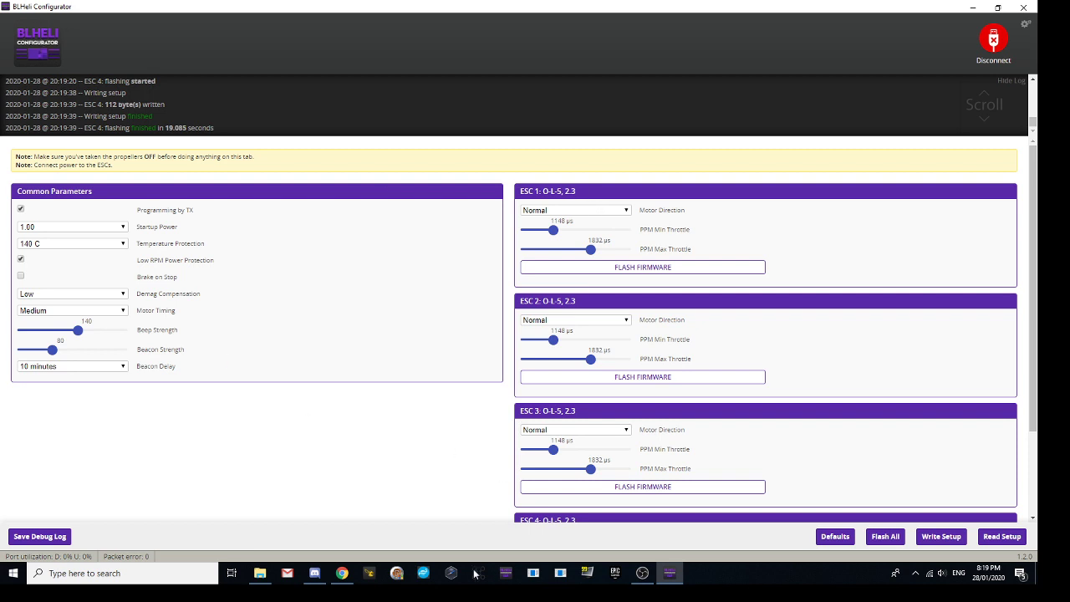
pyautogui.scroll(-2, 639, 314)
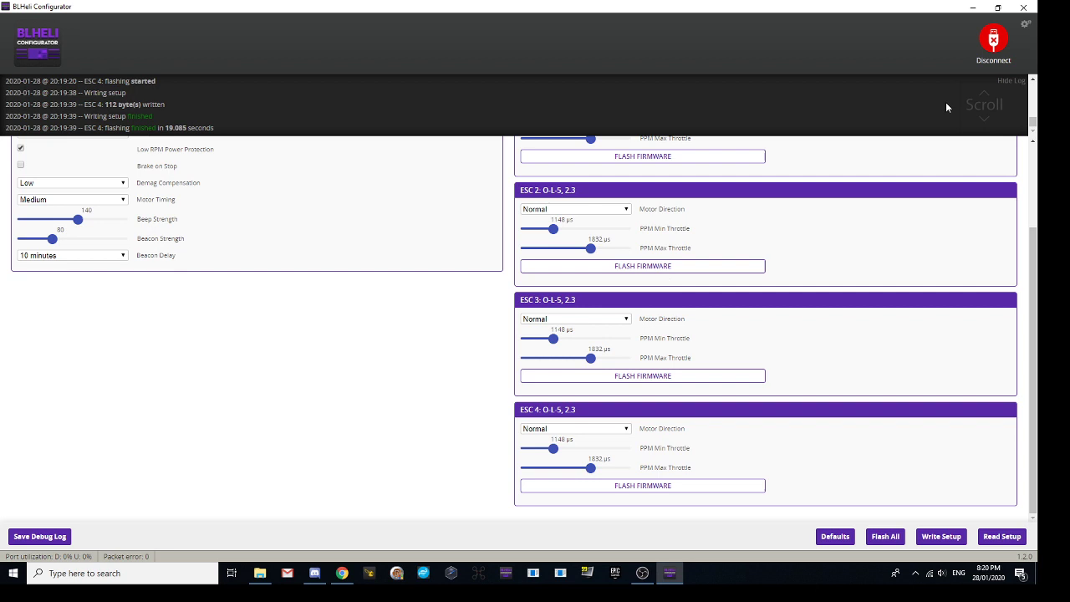
pyautogui.click(993, 44)
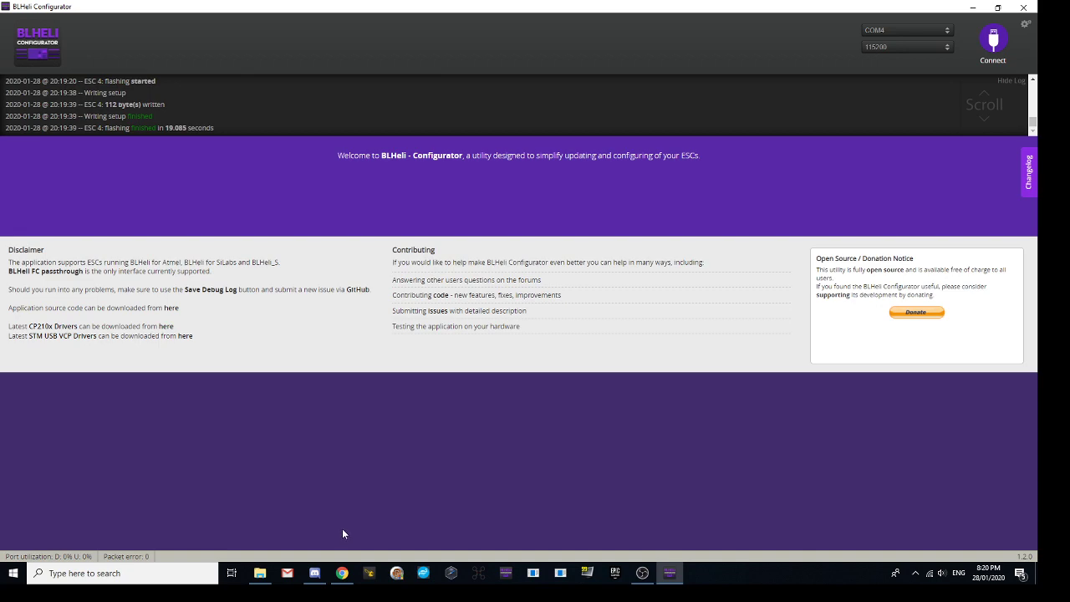
# Switch to Chrome and examine the BetaFlight Performance Edition F3 4.1.1 EA3 release page on GitHub, including its address and title
pyautogui.click(343, 573)
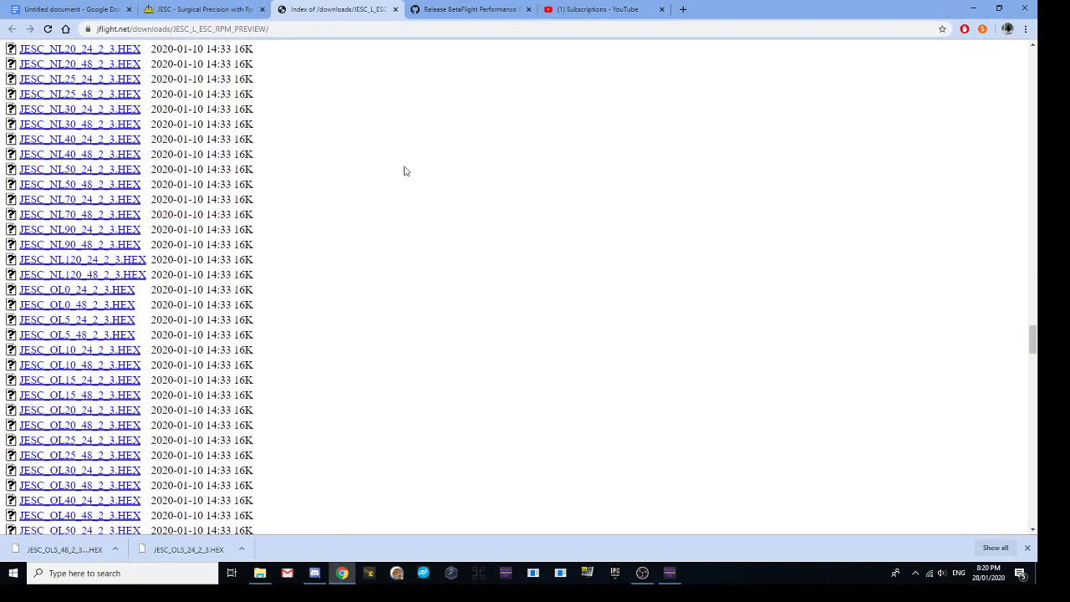
pyautogui.click(500, 8)
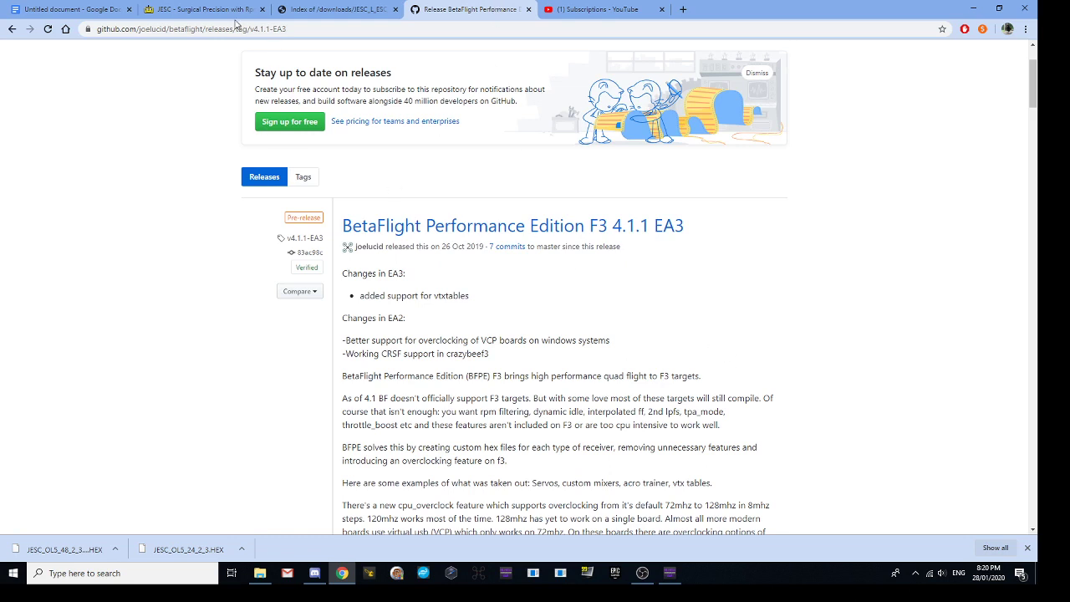
pyautogui.click(310, 29)
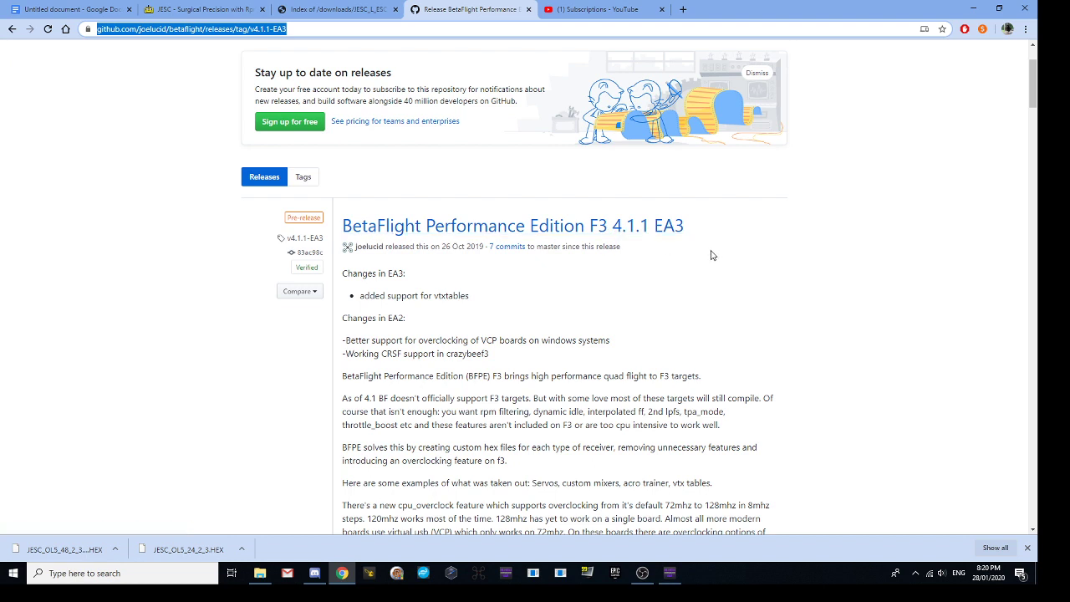
pyautogui.moveTo(715, 238); pyautogui.dragTo(339, 235)
pyautogui.click(746, 251)
pyautogui.scroll(-1, 744, 252)
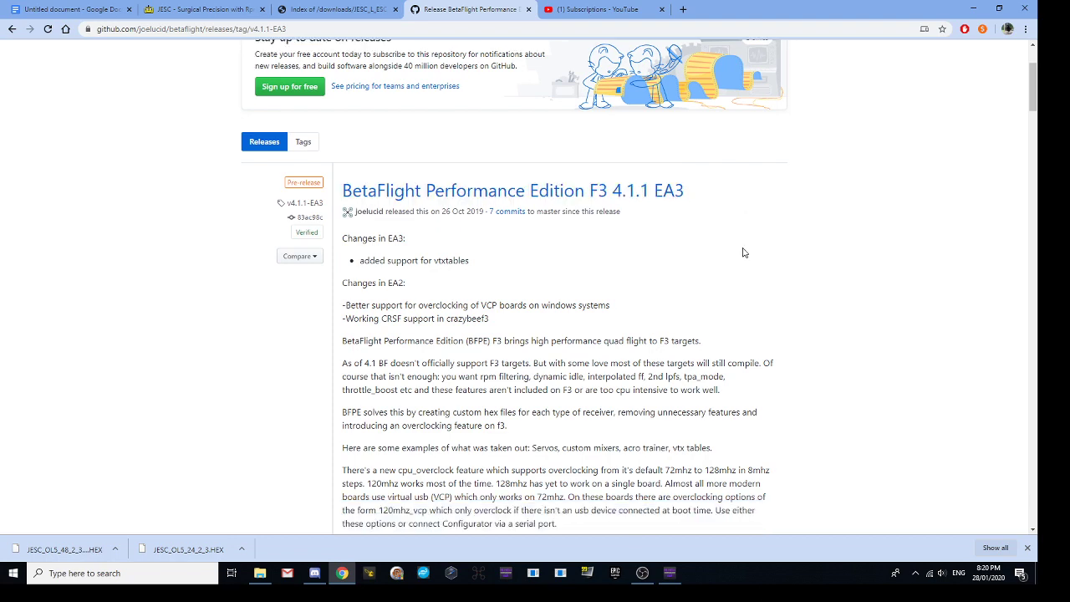
# Read the EA3 release notes on F3 targets and overclocking, and examine the hex files offered per board and receiver type
pyautogui.scroll(-3, 743, 251)
pyautogui.scroll(4, 741, 247)
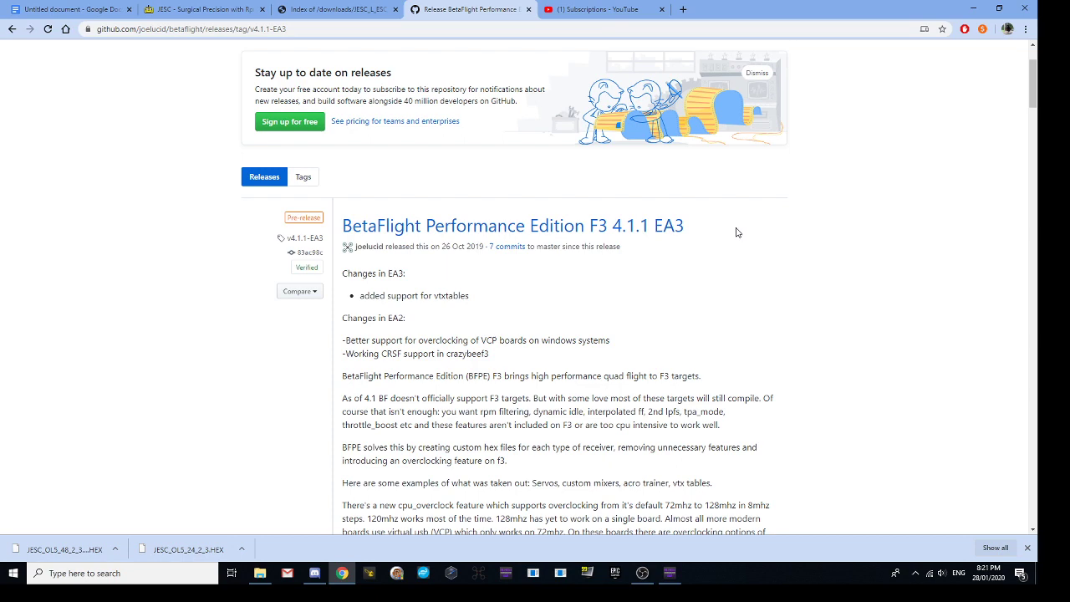
pyautogui.scroll(-2, 736, 232)
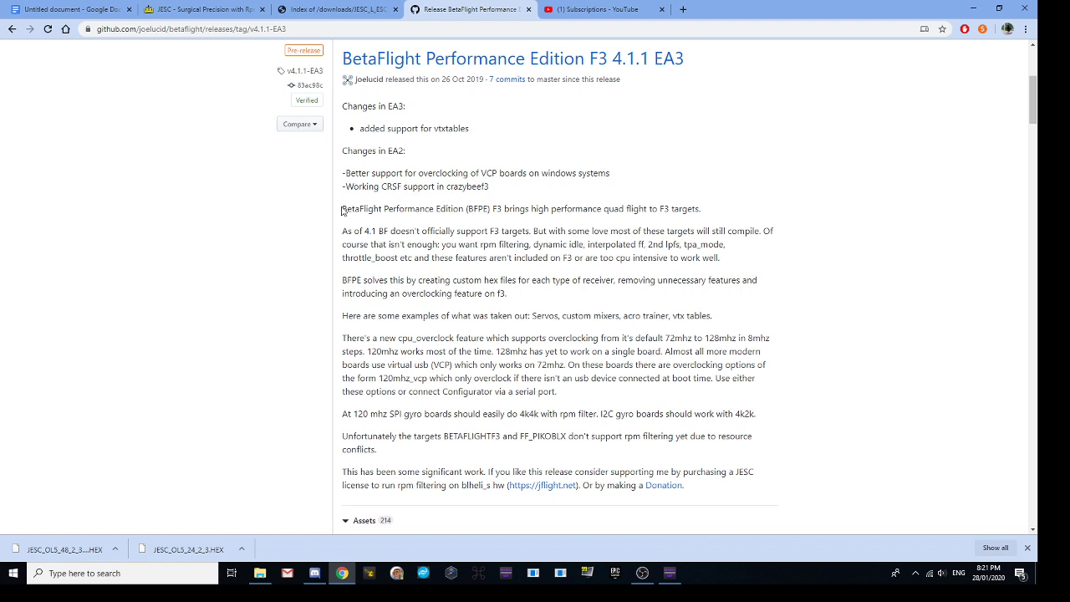
pyautogui.moveTo(343, 209); pyautogui.dragTo(571, 398)
pyautogui.click(571, 398)
pyautogui.scroll(-1, 478, 333)
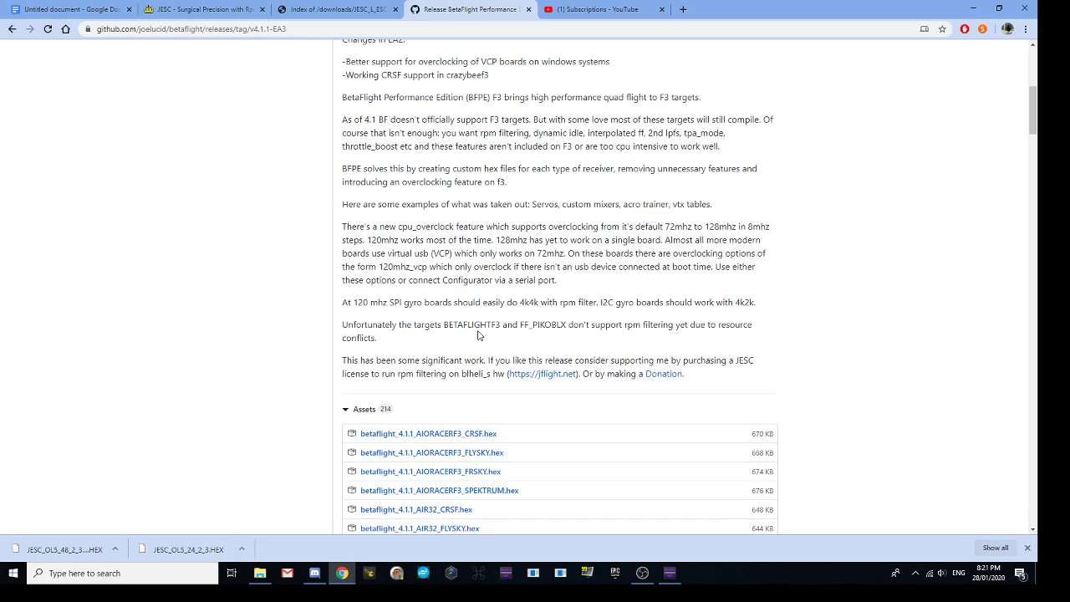
pyautogui.scroll(-4, 479, 335)
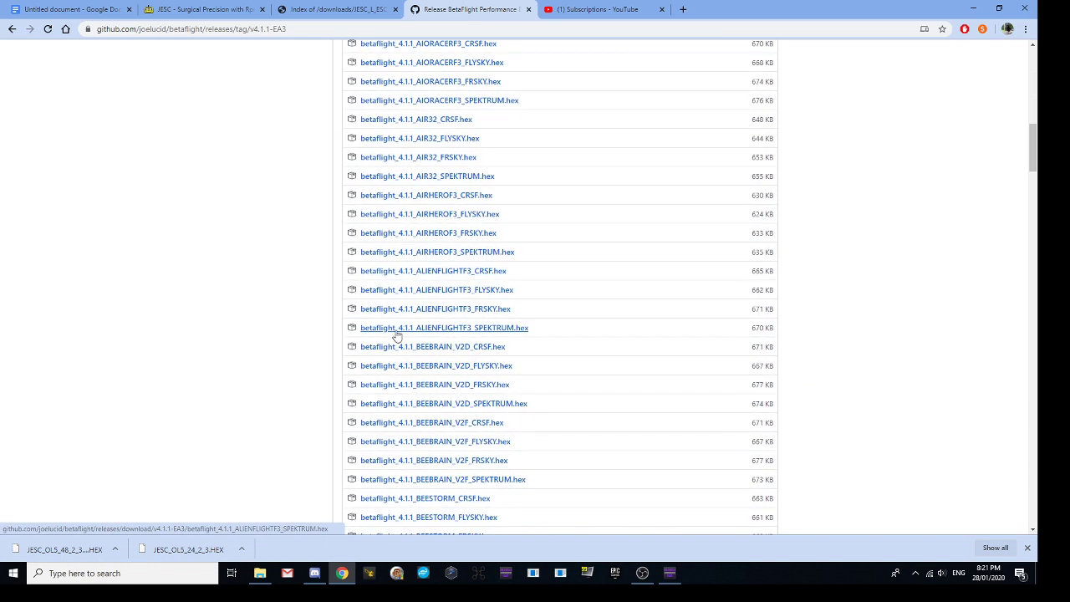
pyautogui.scroll(-10, 276, 319)
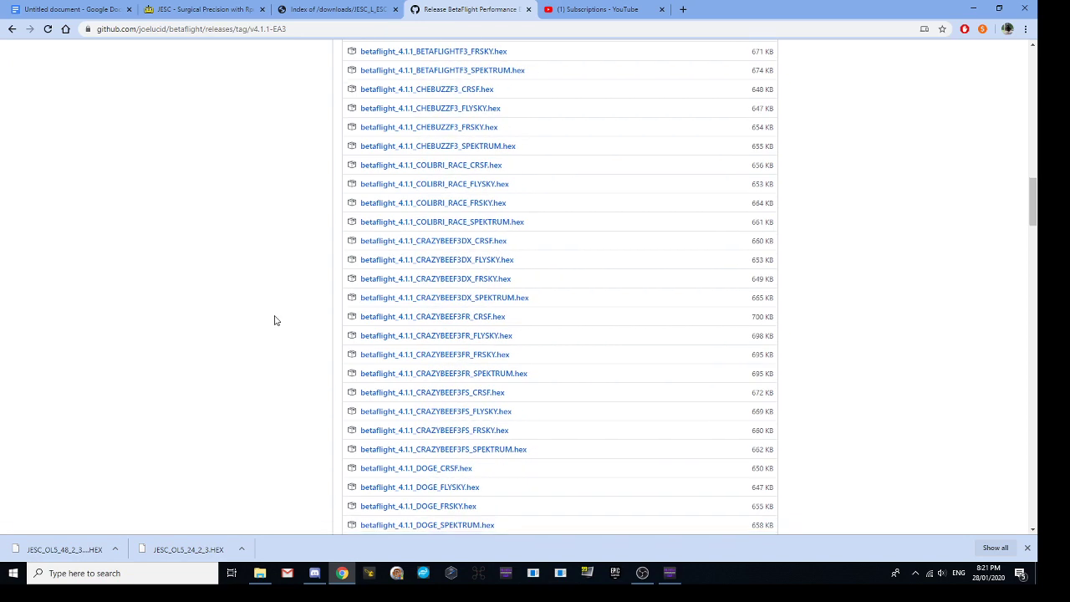
pyautogui.scroll(7, 519, 256)
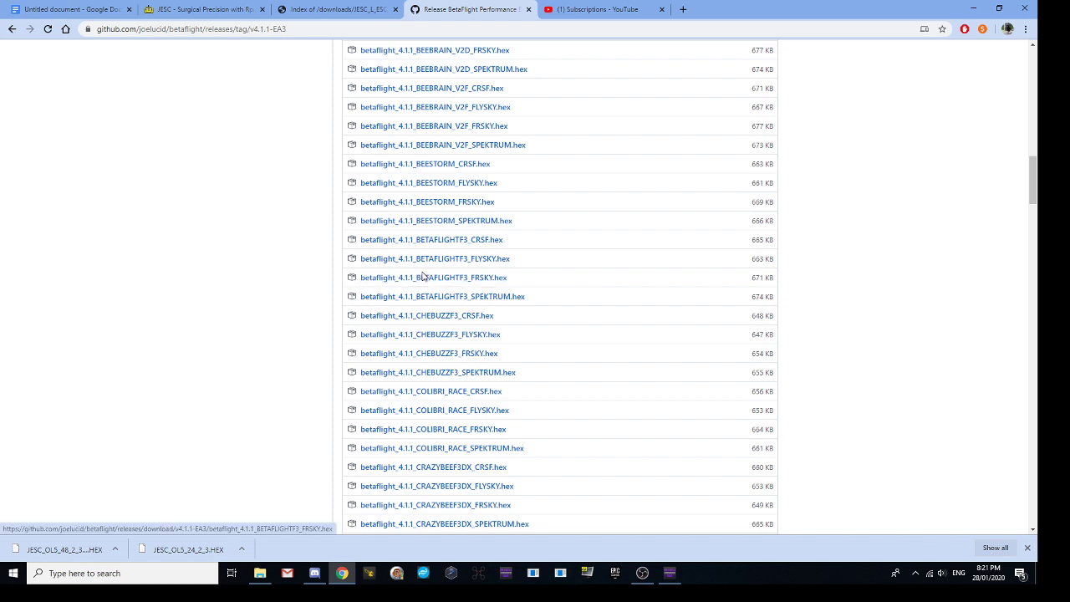
pyautogui.scroll(2, 420, 278)
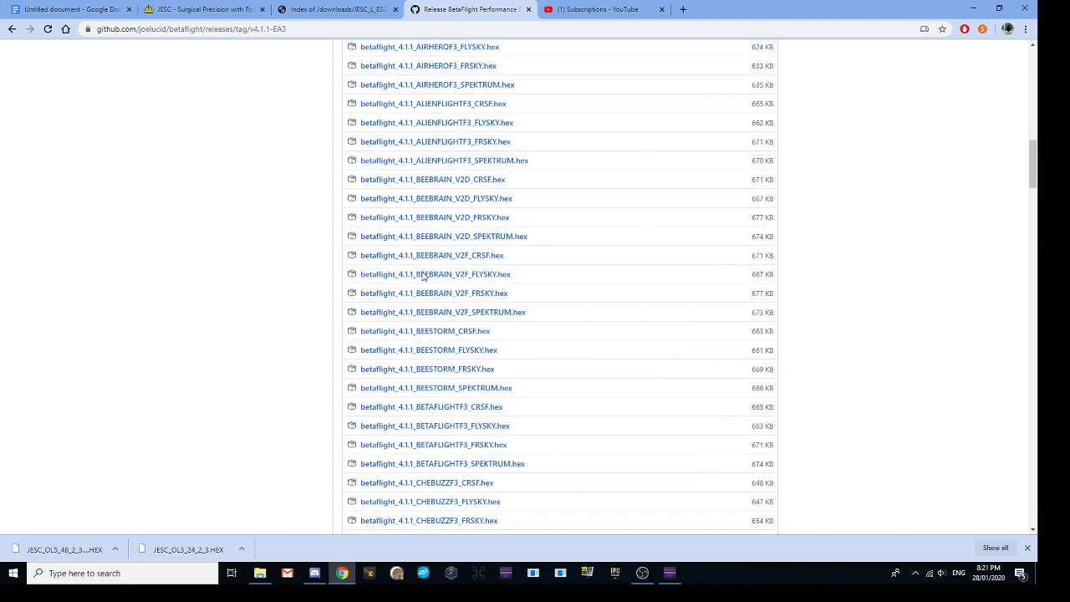
# Close BLHeli Configurator, switch to Betaflight Configurator, and connect to the flight controller
pyautogui.rightClick(670, 574)
pyautogui.click(656, 549)
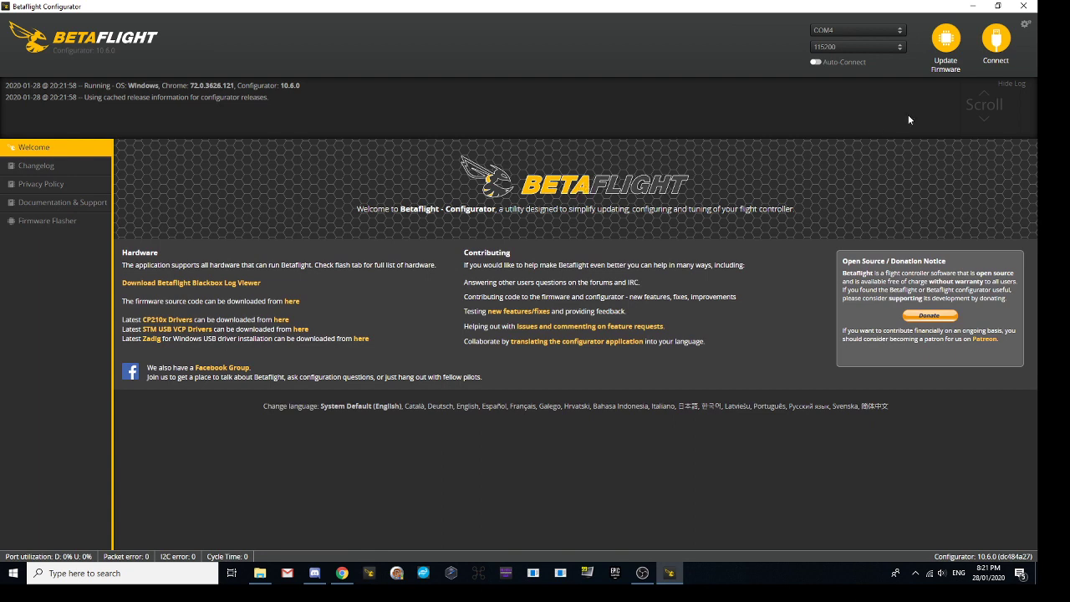
pyautogui.click(994, 48)
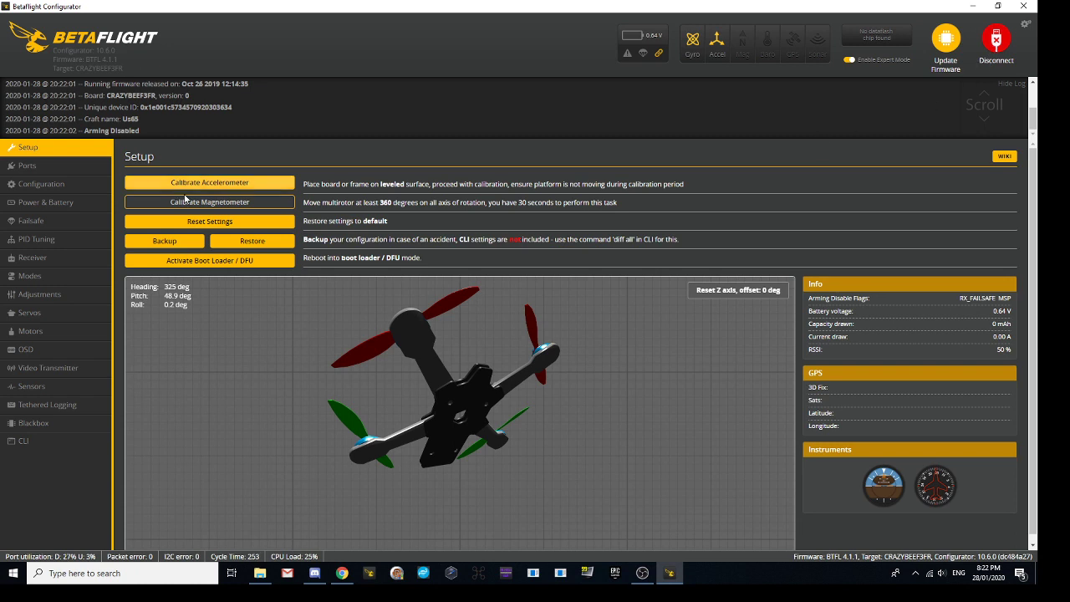
# Run "dump all" in the CLI and save the output as a text file on the desktop
pyautogui.click(55, 445)
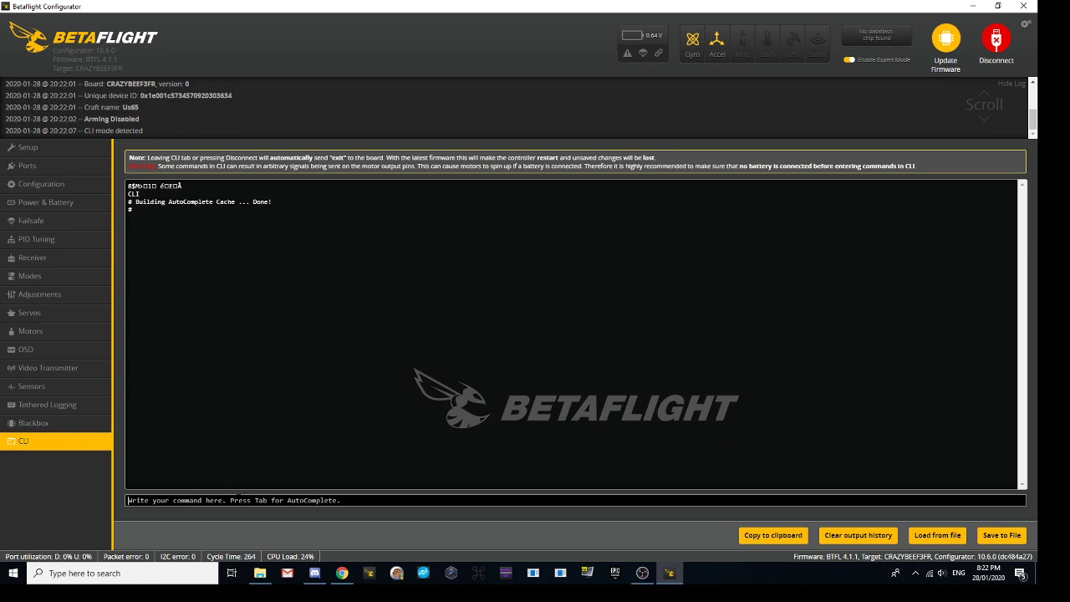
pyautogui.write('dump all')
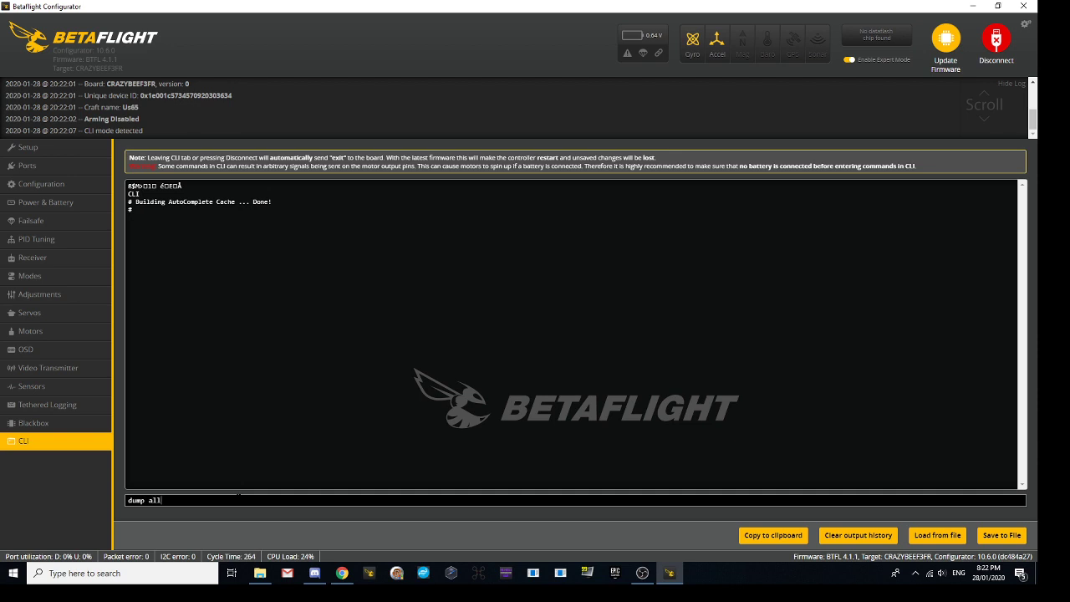
pyautogui.press('Return')
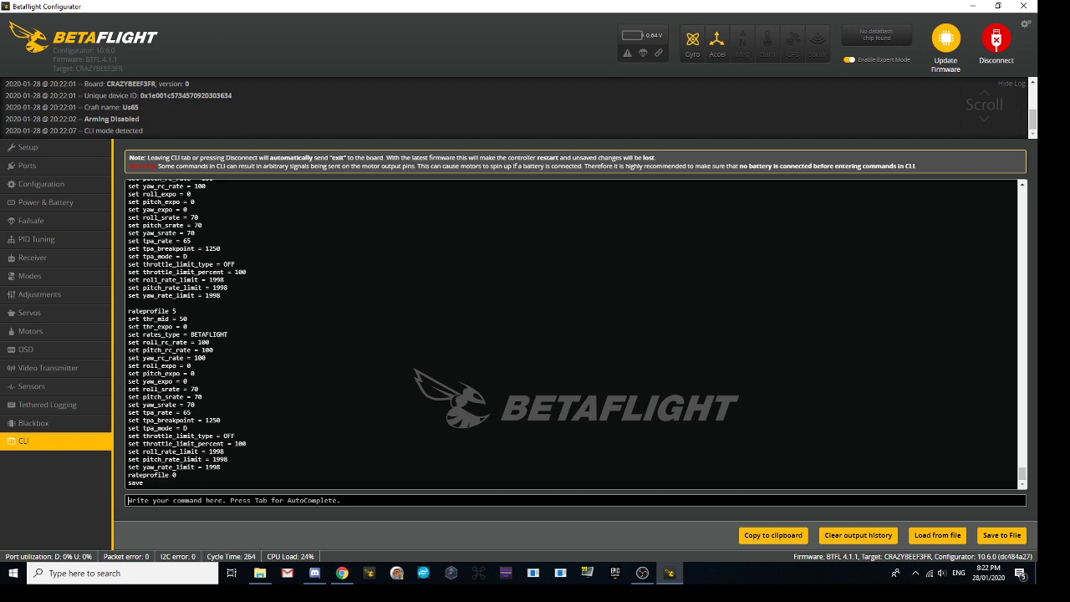
pyautogui.moveTo(281, 477); pyautogui.dragTo(31, 240)
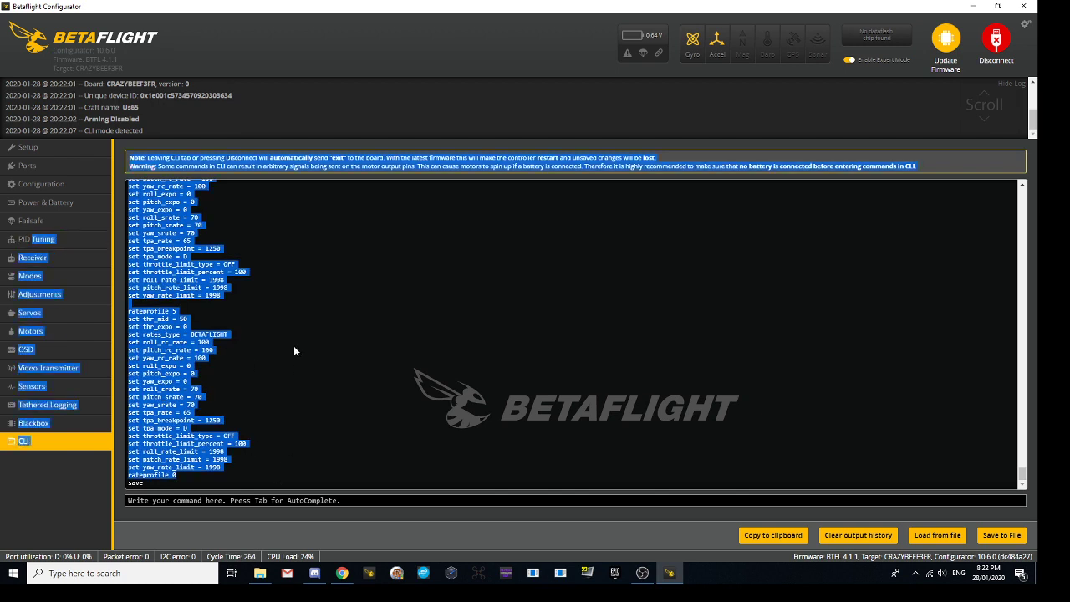
pyautogui.click(213, 350)
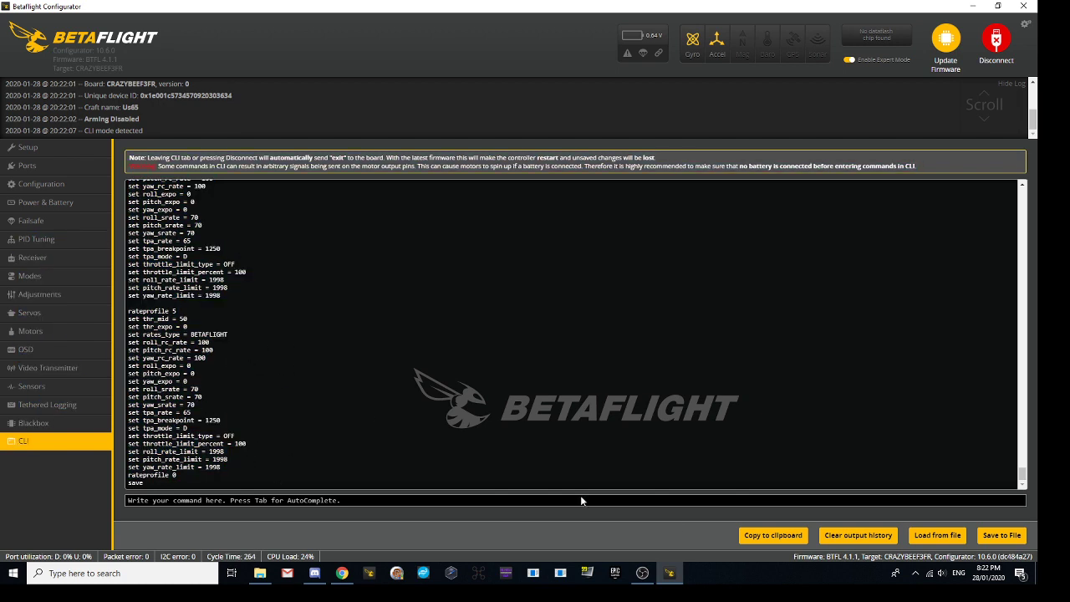
pyautogui.click(1004, 536)
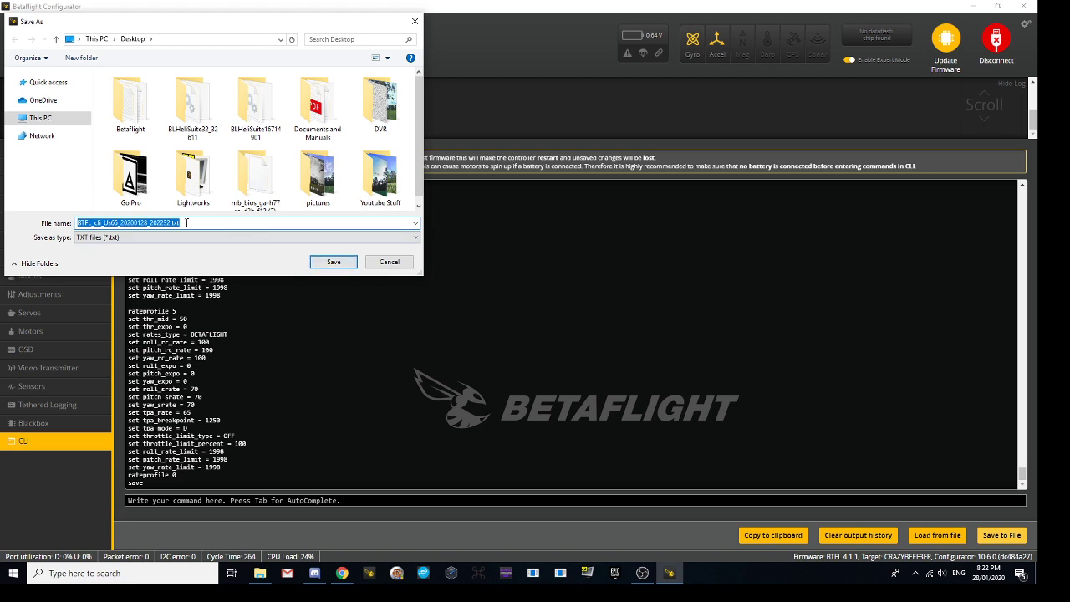
pyautogui.click(334, 262)
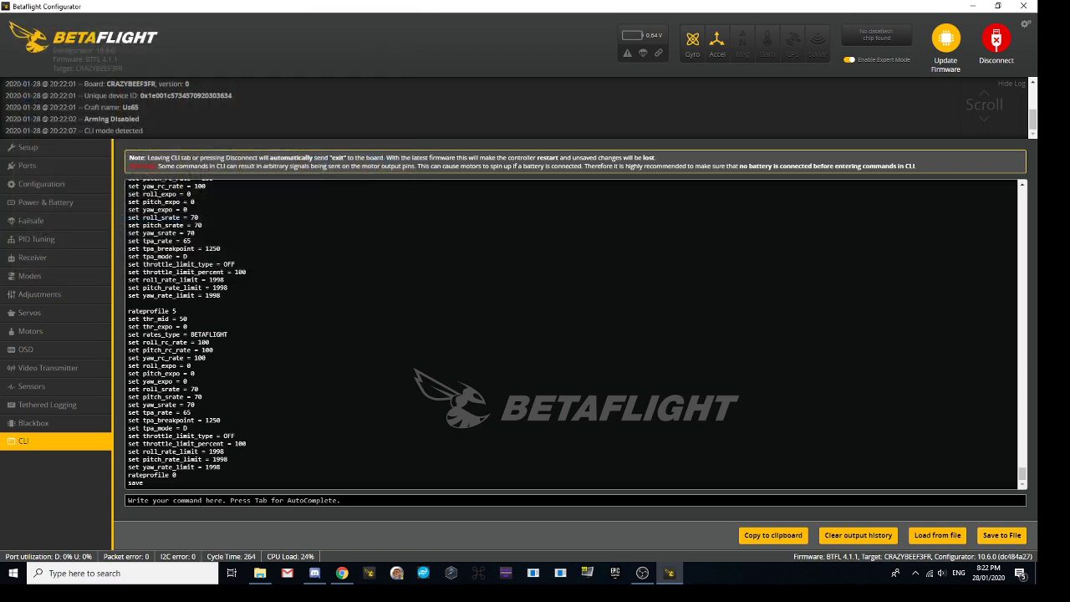
# Run "diff all" in the CLI, review the output, and save it as another text file
pyautogui.write('diff all')
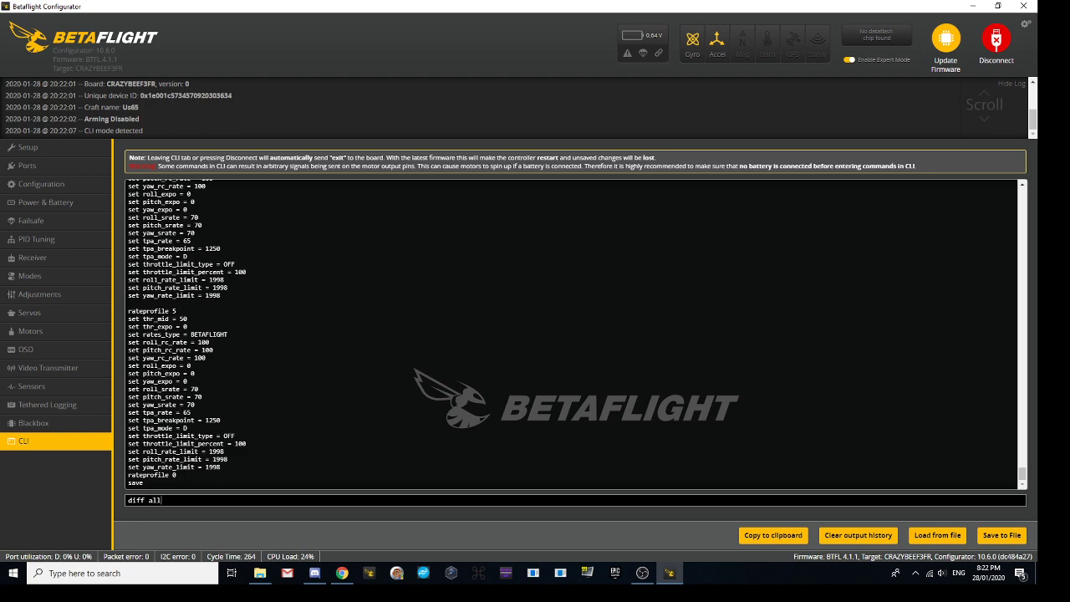
pyautogui.press('Return')
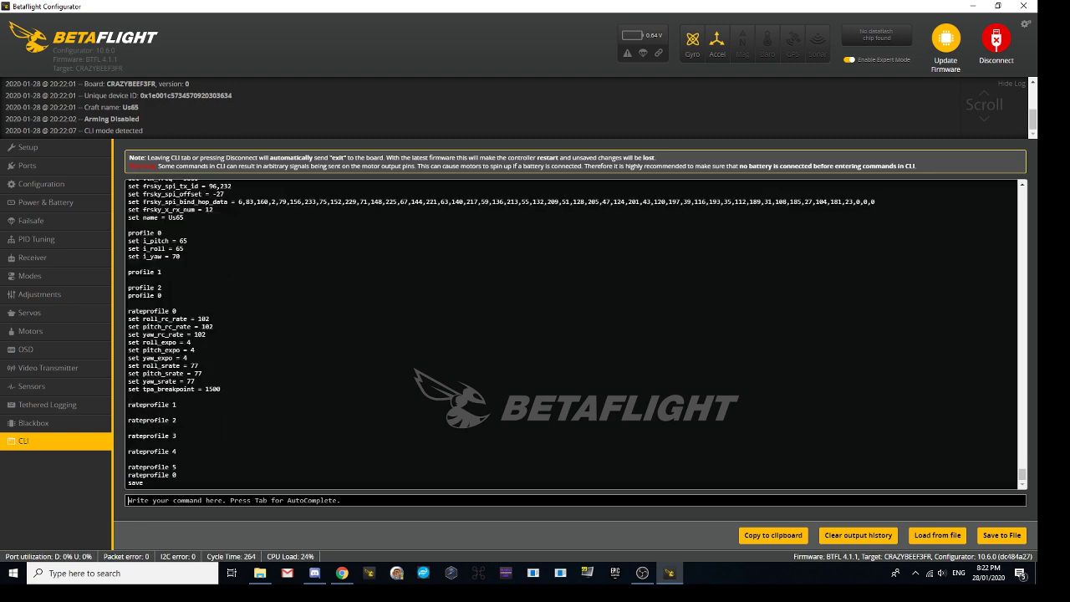
pyautogui.scroll(10, 301, 291)
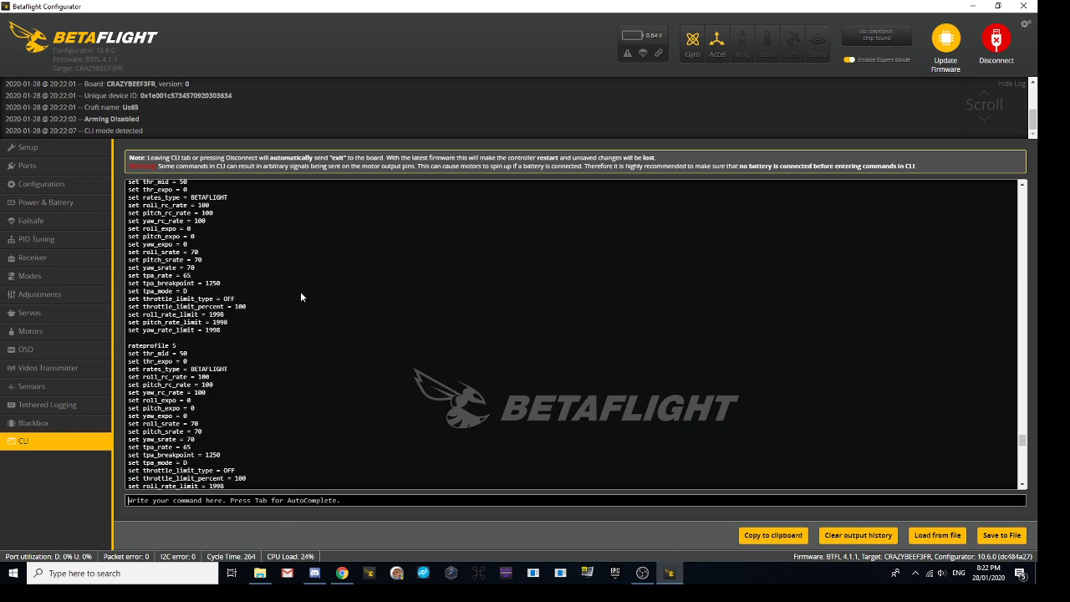
pyautogui.scroll(15, 301, 296)
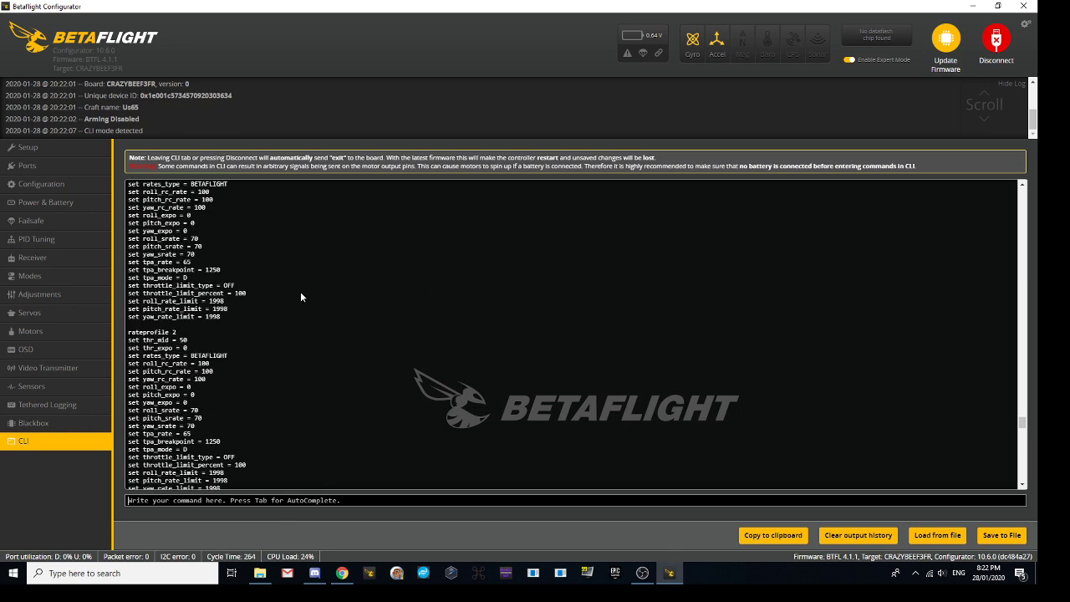
pyautogui.scroll(-5, 301, 297)
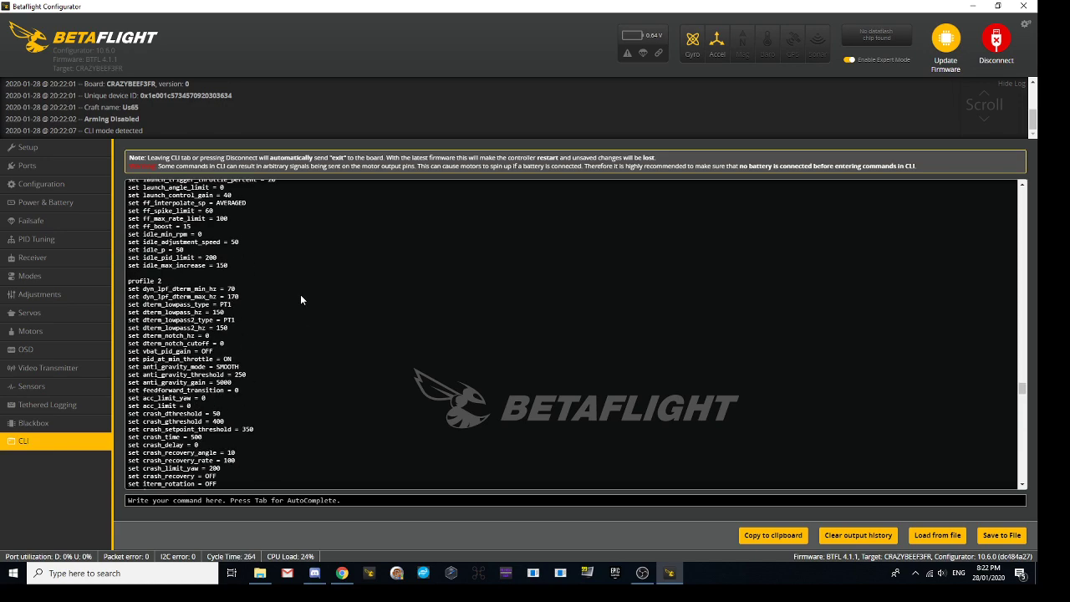
pyautogui.scroll(-5, 301, 299)
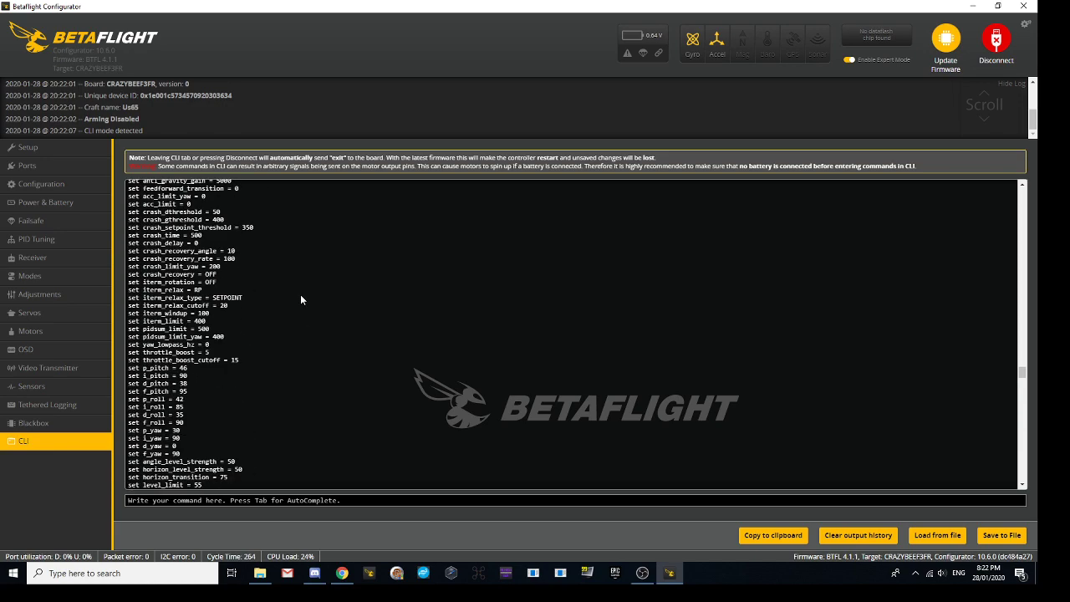
pyautogui.scroll(-10, 300, 294)
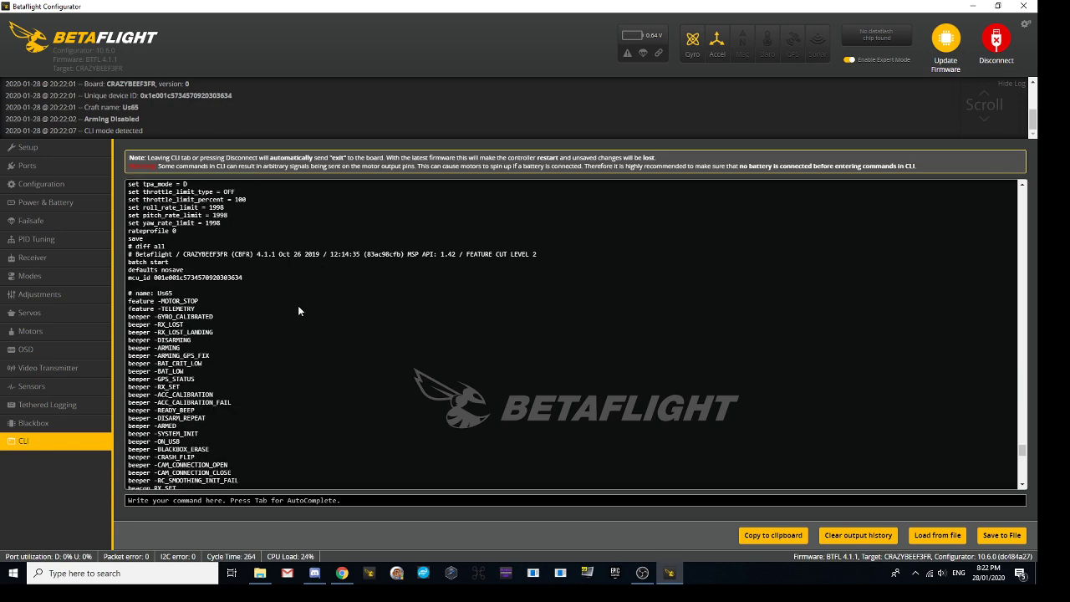
pyautogui.scroll(-10, 297, 305)
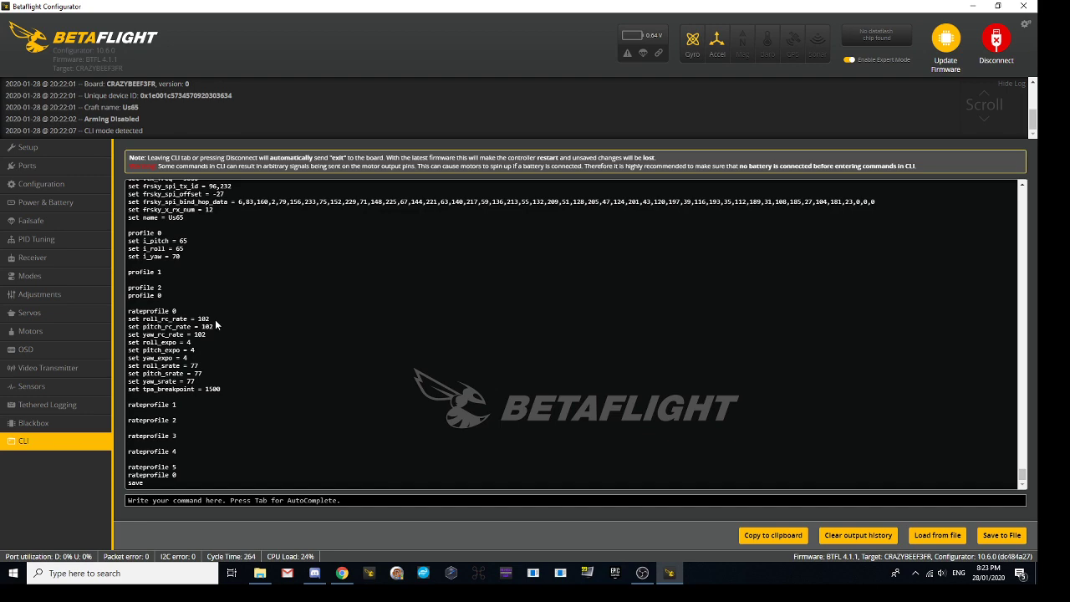
pyautogui.click(995, 537)
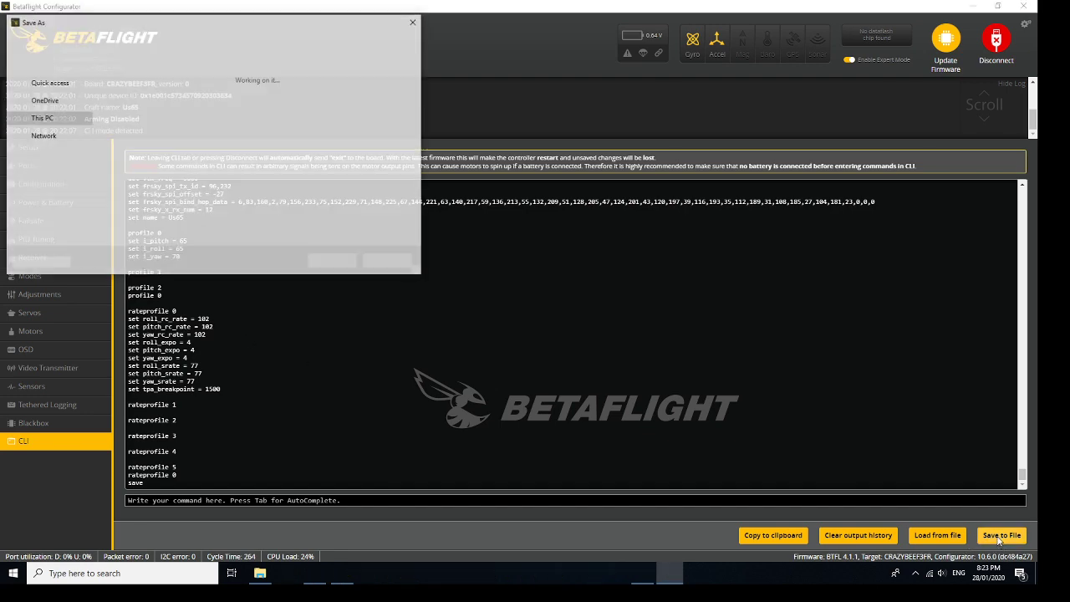
pyautogui.click(335, 262)
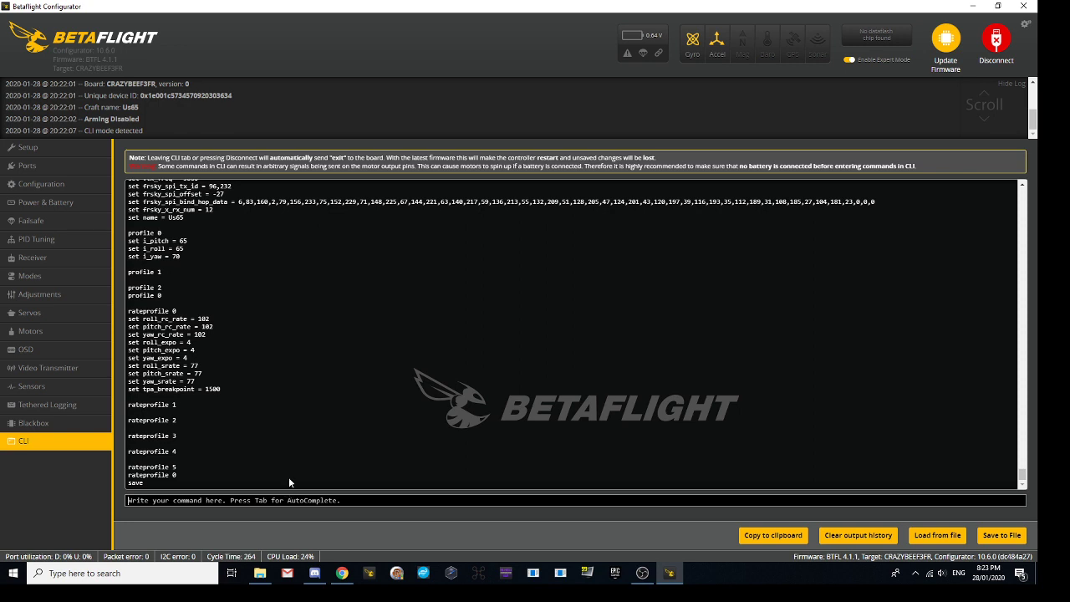
# Run the "version" command in the CLI to check the board's firmware target and build
pyautogui.write('version')
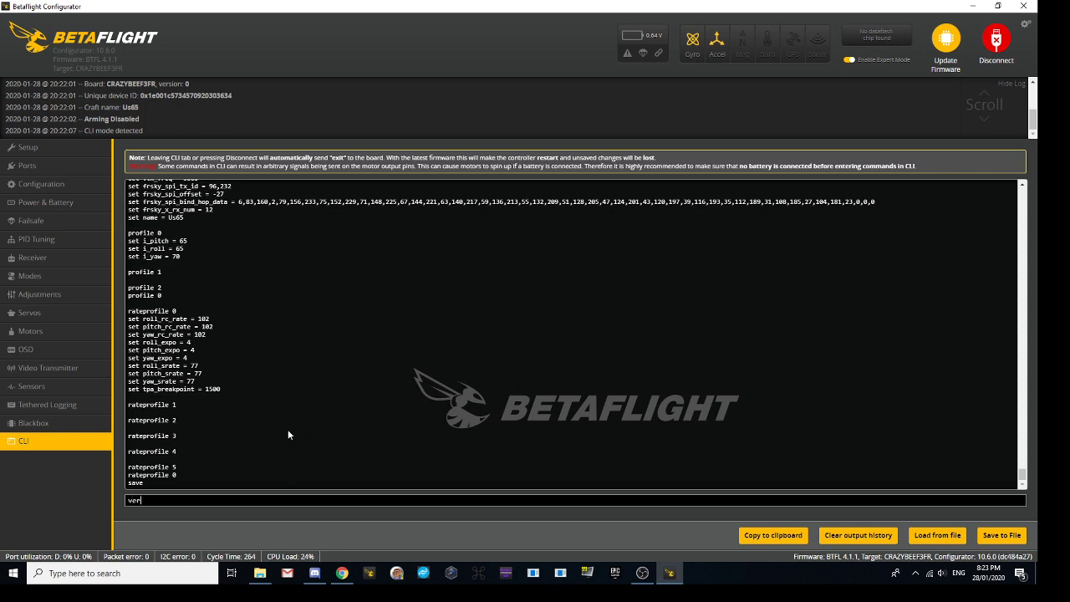
pyautogui.press('Return')
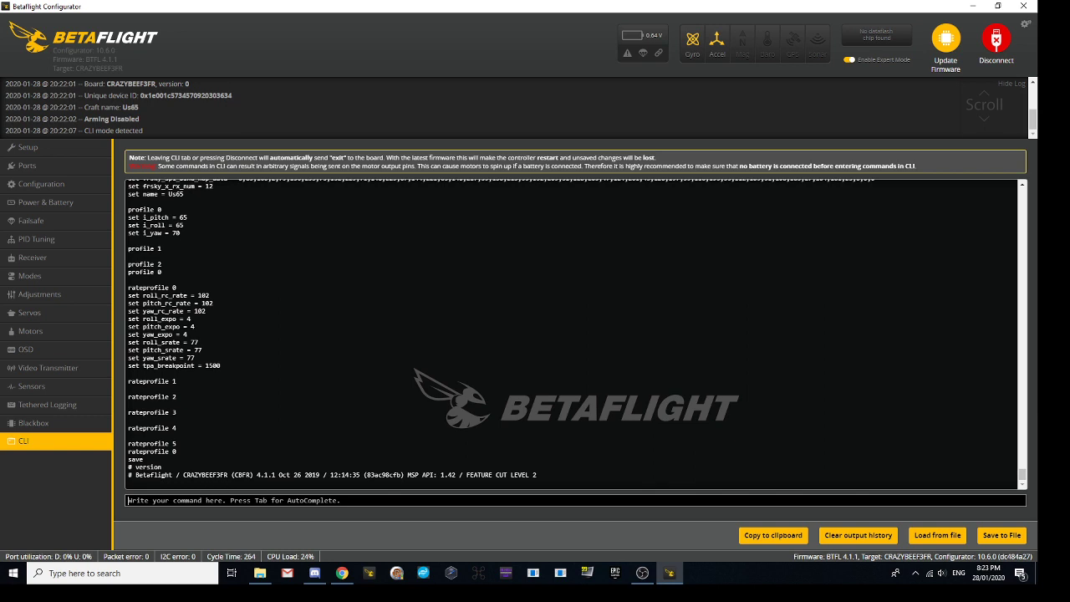
pyautogui.moveTo(227, 475); pyautogui.dragTo(537, 475)
pyautogui.moveTo(182, 475); pyautogui.dragTo(227, 475)
# Switch to Chrome and save betaflight_4.1.1_CRAZYBEEF3FR_FRSKY.hex from the release assets to the desktop
pyautogui.click(342, 573)
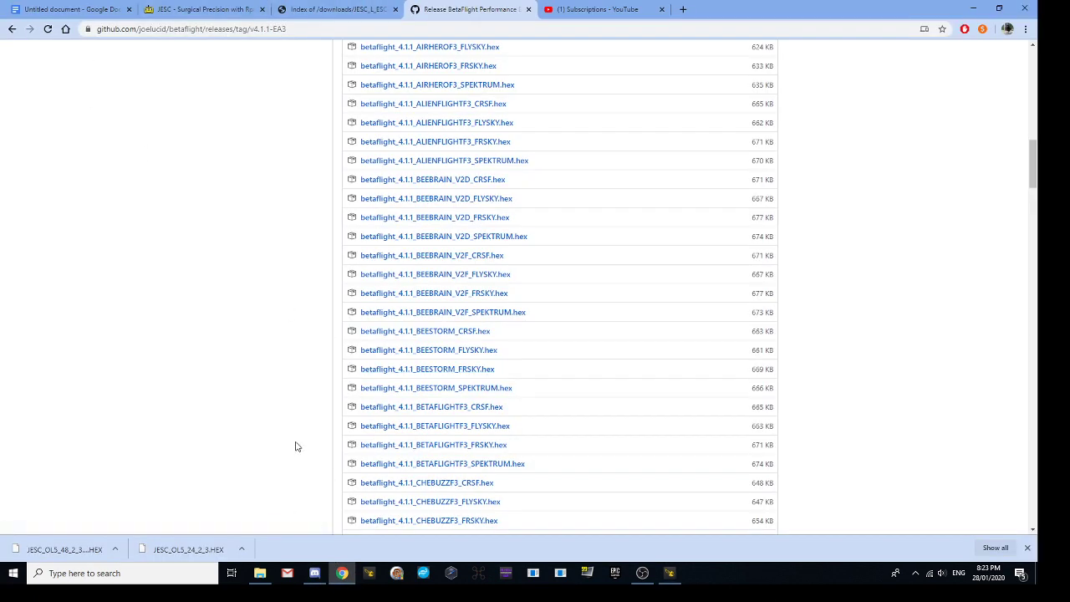
pyautogui.scroll(-5, 276, 263)
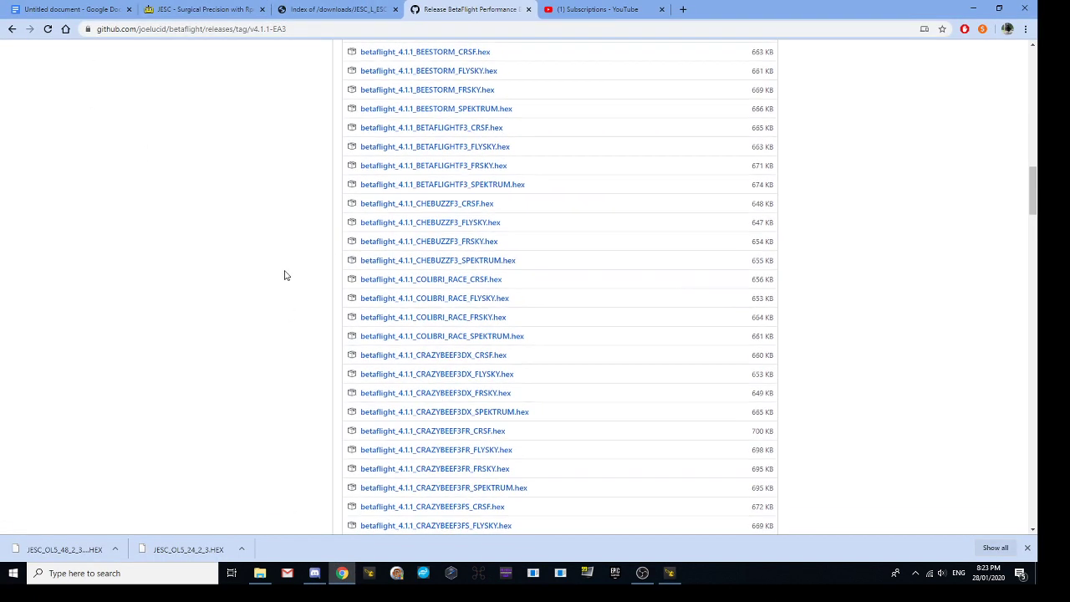
pyautogui.scroll(-1, 284, 276)
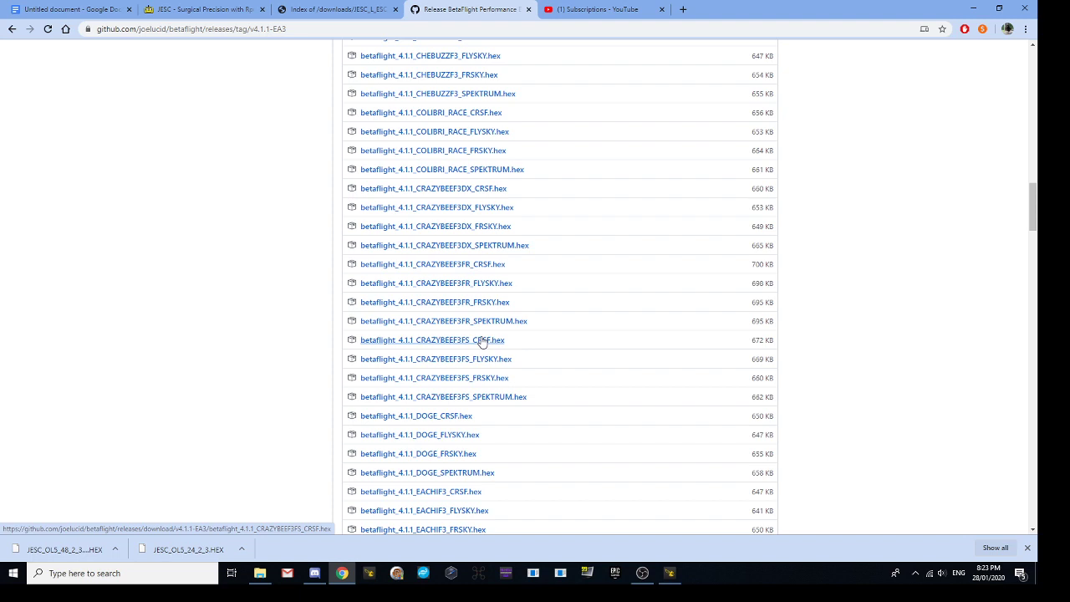
pyautogui.rightClick(457, 306)
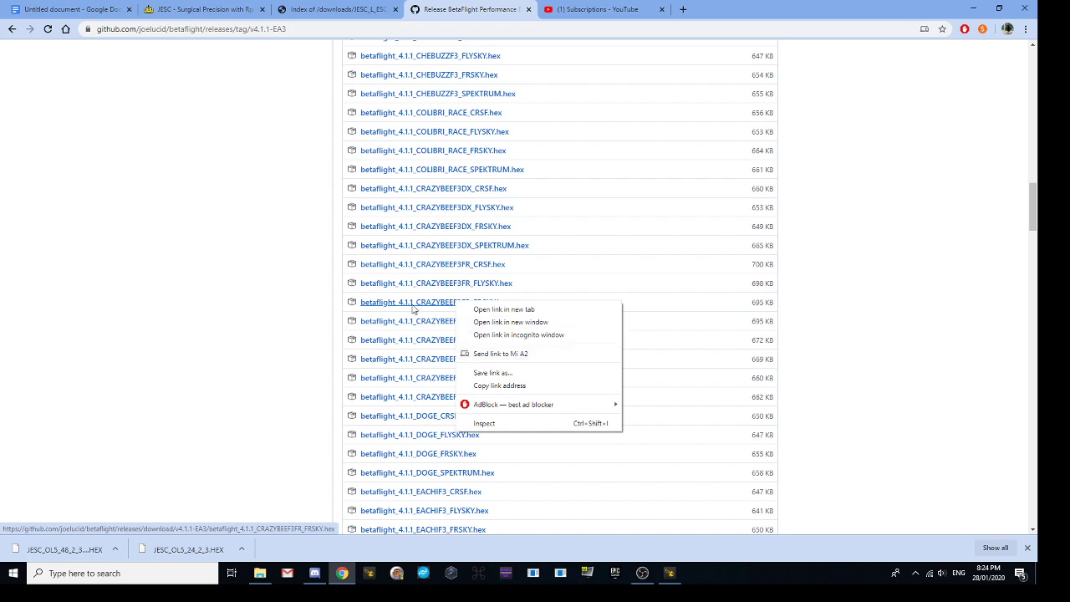
pyautogui.click(492, 373)
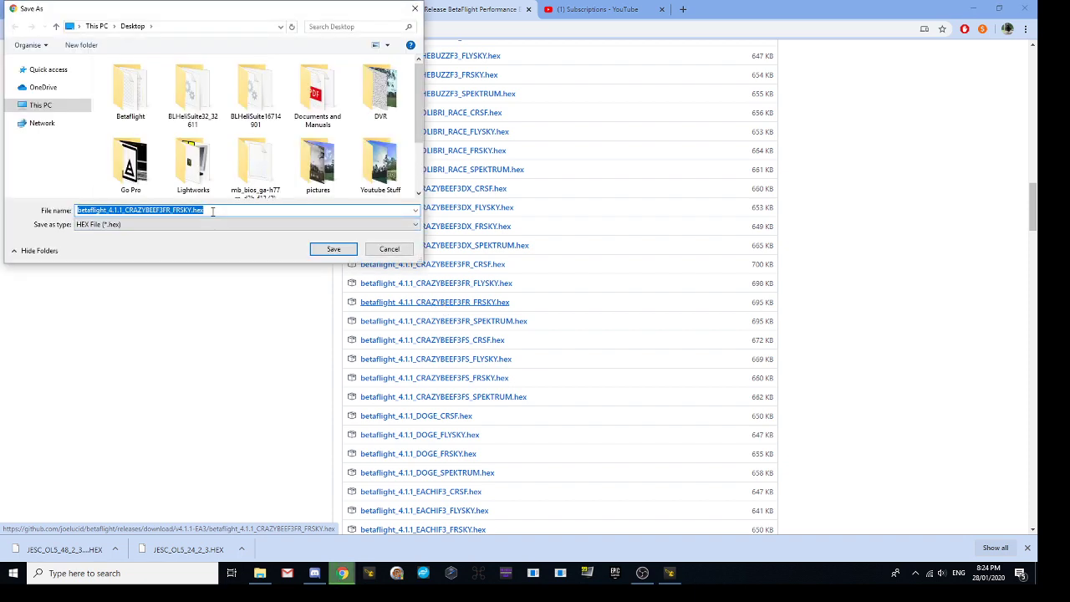
pyautogui.click(56, 26)
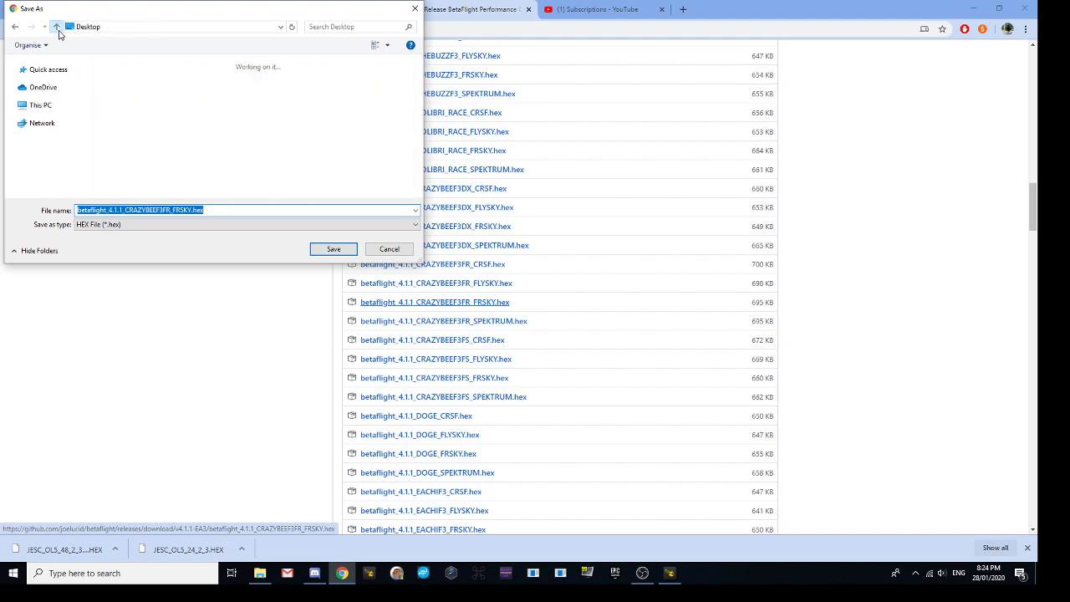
pyautogui.click(333, 248)
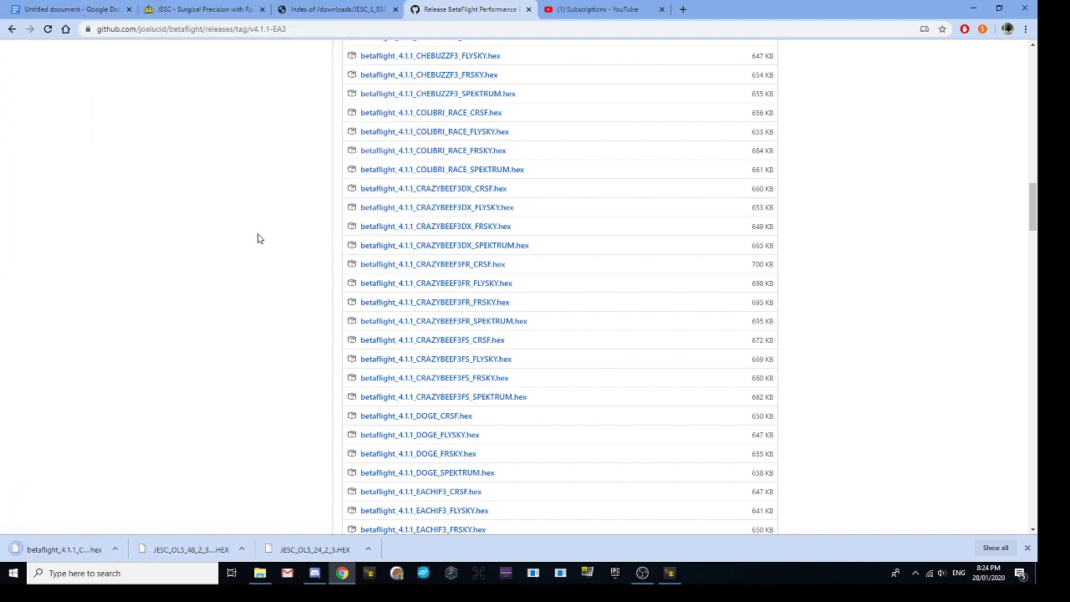
# Switch to Betaflight Configurator, reconnect the flight controller, check UART3's peripheral setting on the Ports page, and disconnect
pyautogui.click(668, 577)
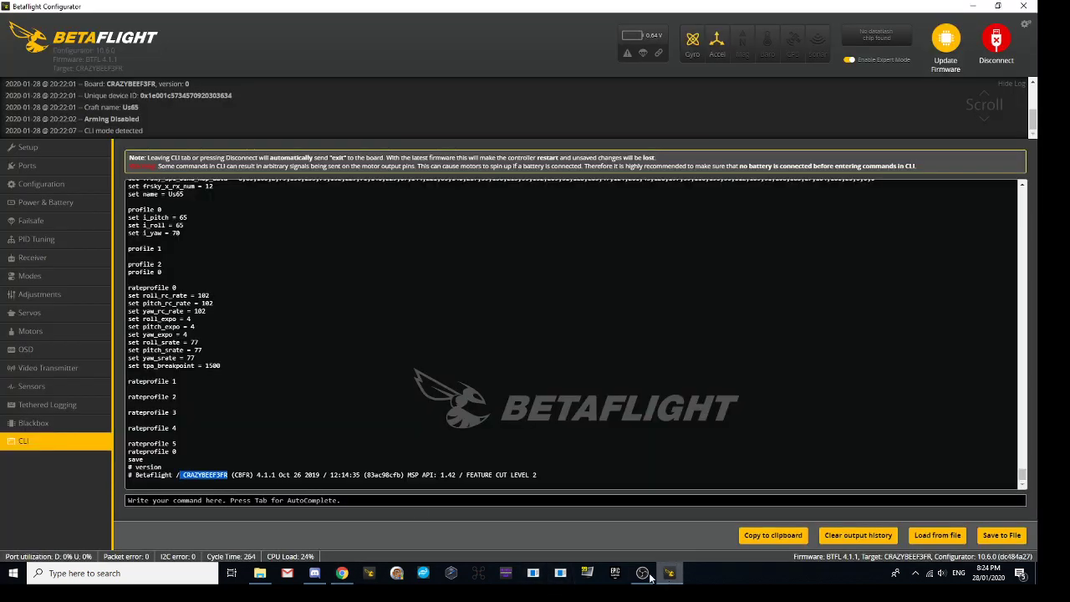
pyautogui.click(30, 184)
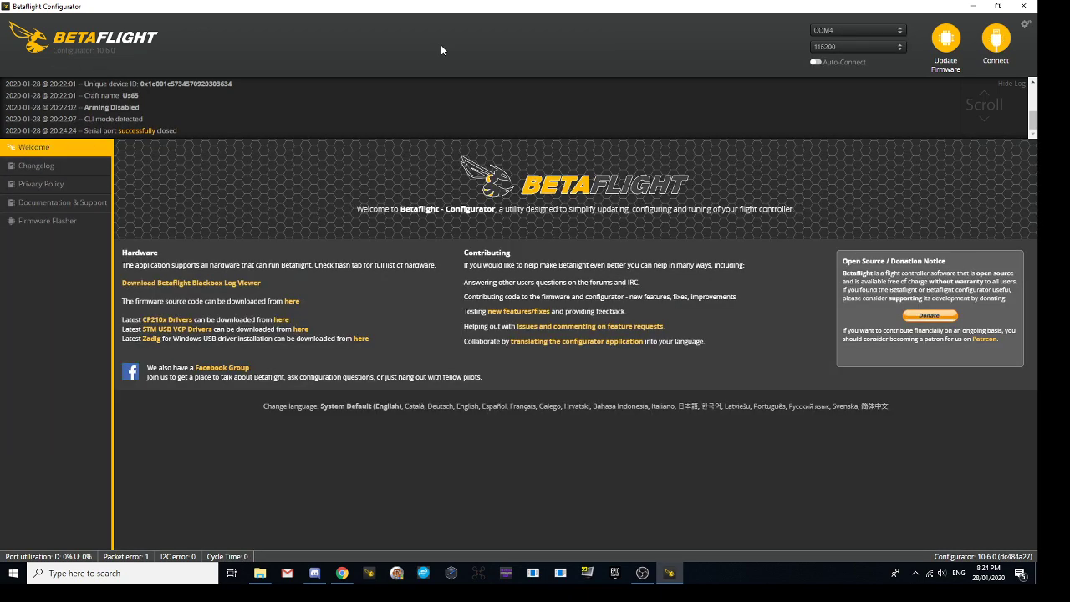
pyautogui.click(997, 38)
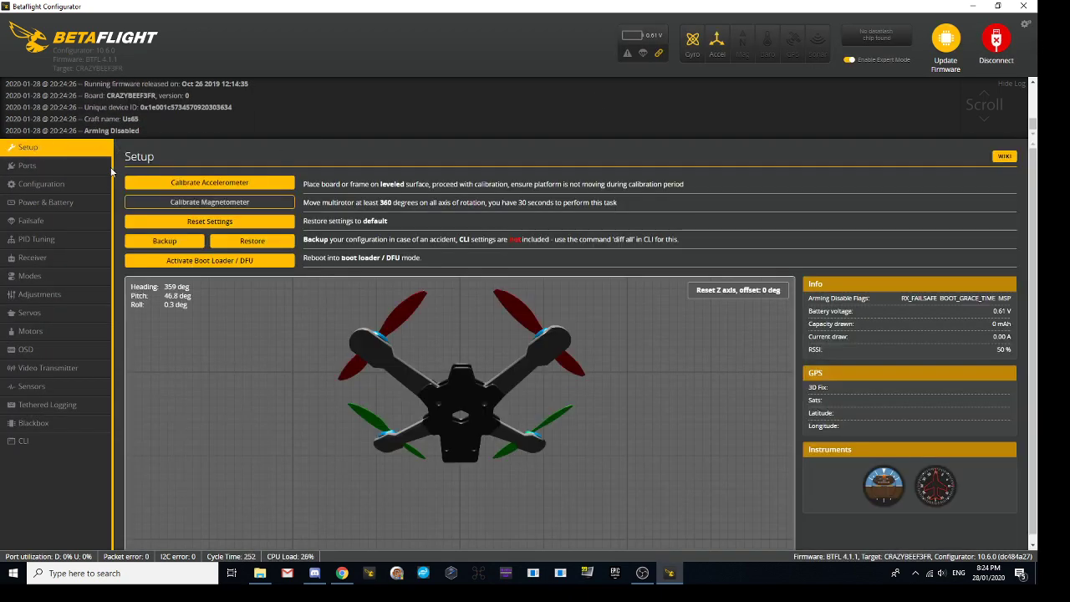
pyautogui.click(96, 172)
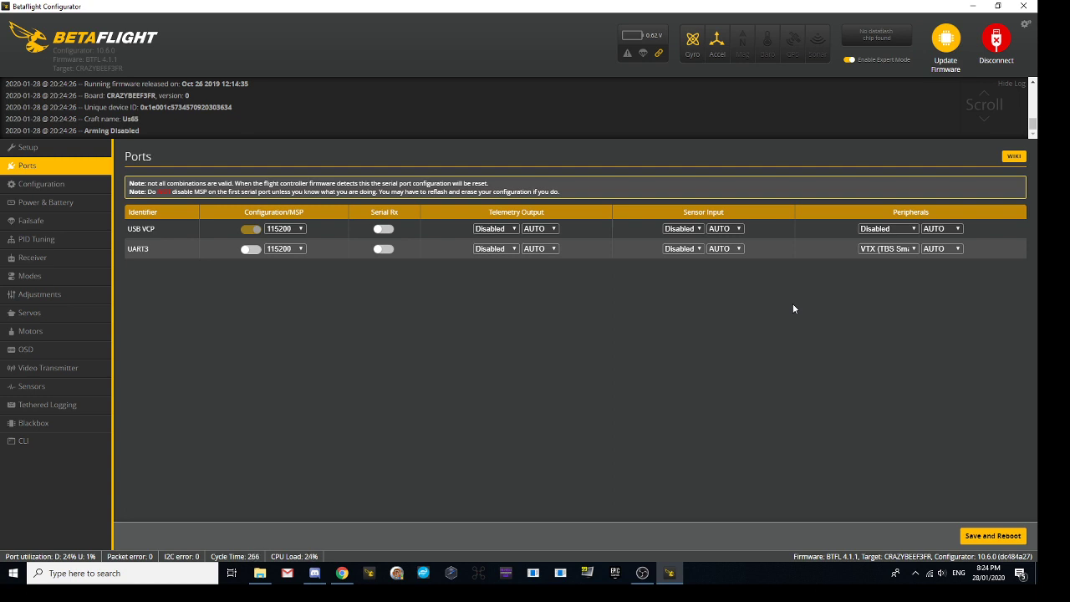
pyautogui.click(875, 251)
pyautogui.click(888, 267)
pyautogui.click(997, 39)
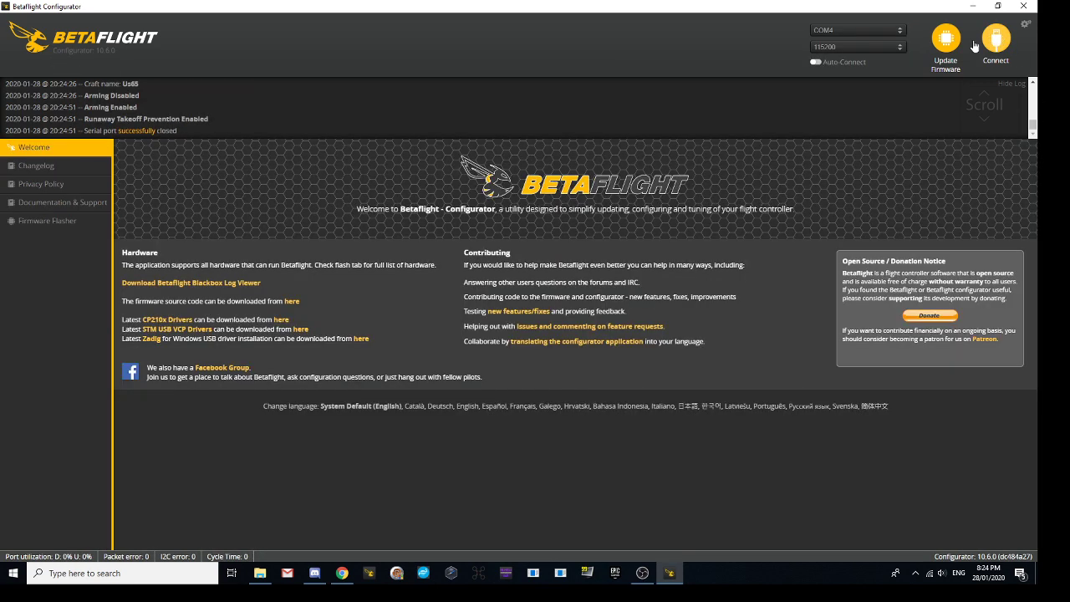
# Open the Firmware Flasher and look through the available build types, board targets and release notes
pyautogui.click(42, 227)
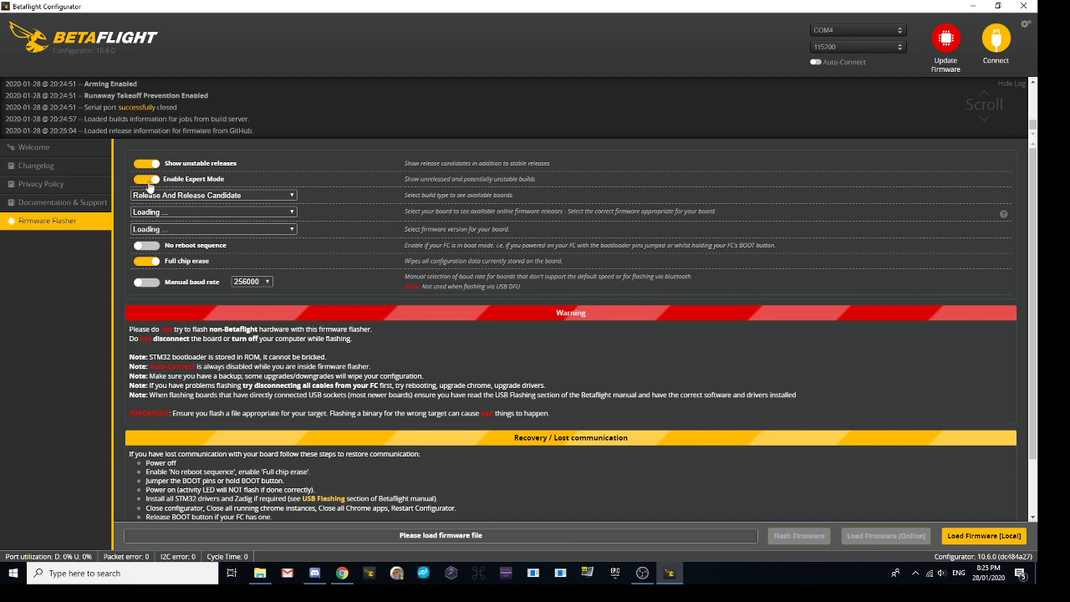
pyautogui.click(172, 198)
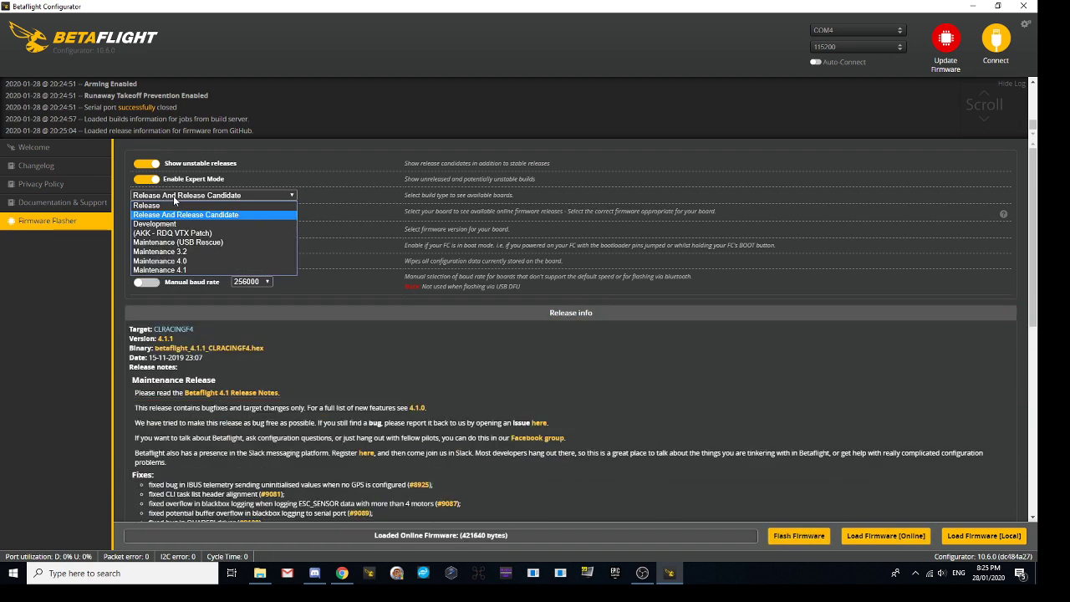
pyautogui.click(192, 215)
pyautogui.click(196, 213)
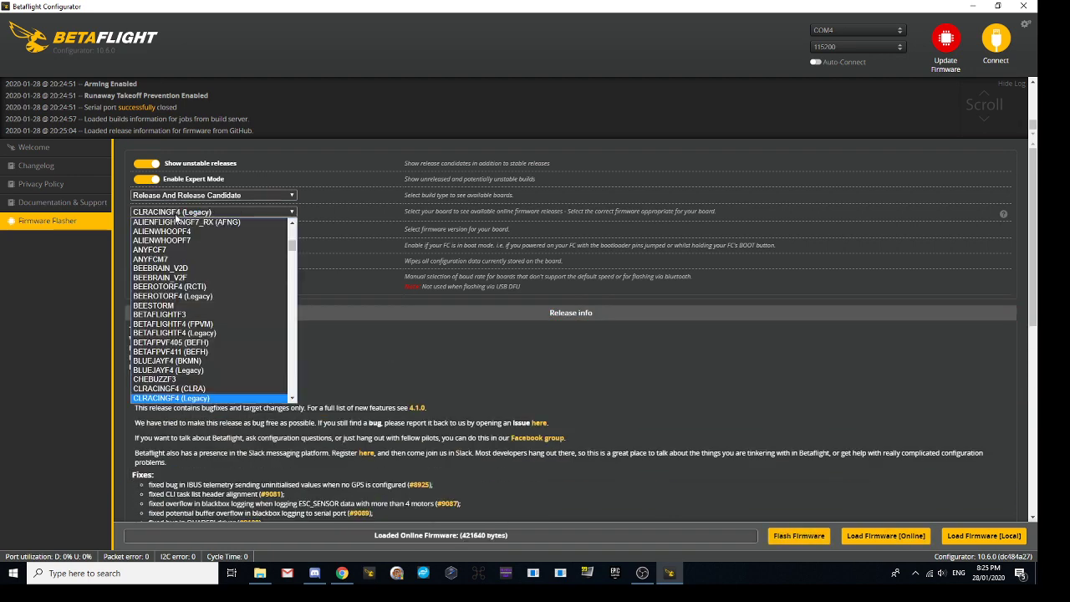
pyautogui.click(171, 398)
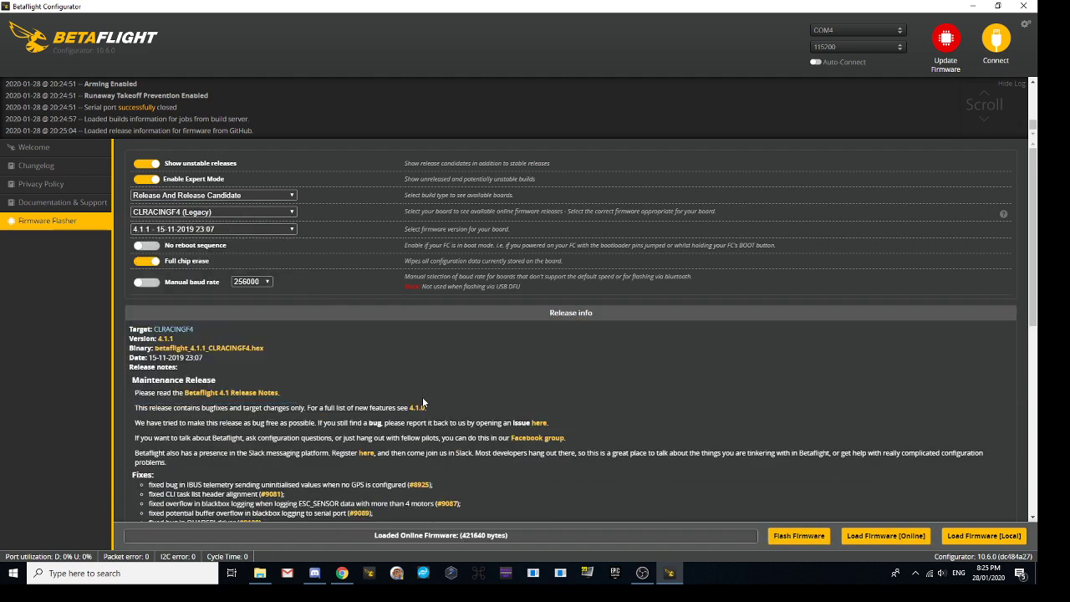
pyautogui.scroll(-1, 734, 417)
pyautogui.scroll(-3, 733, 416)
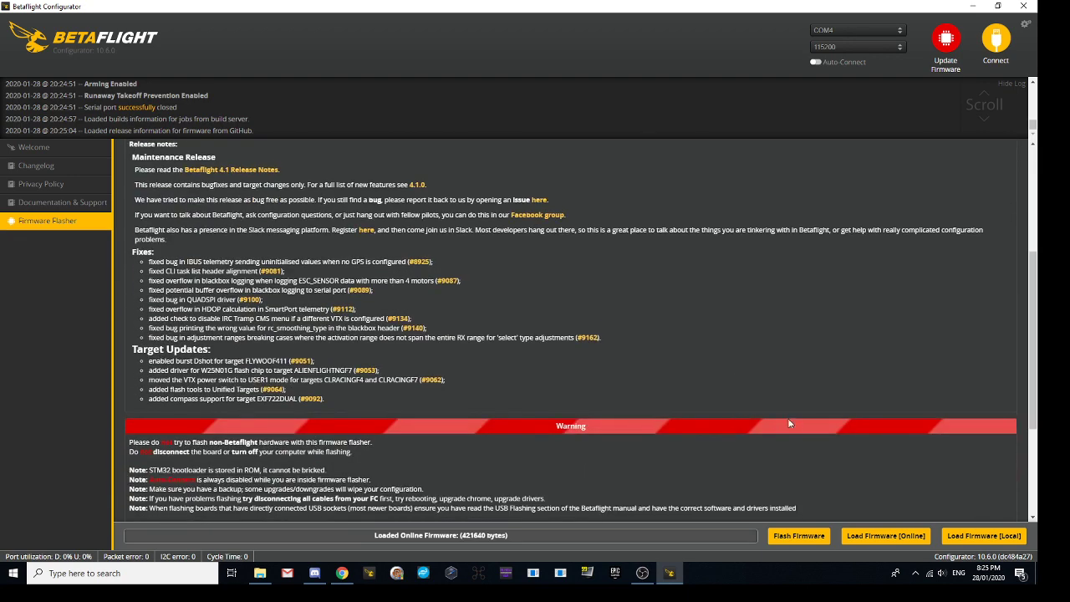
# Load the local firmware file betaflight_4.1.1_CRAZYBEEF3FR_FRSKY.hex from the desktop and flash it to the flight controller
pyautogui.click(975, 536)
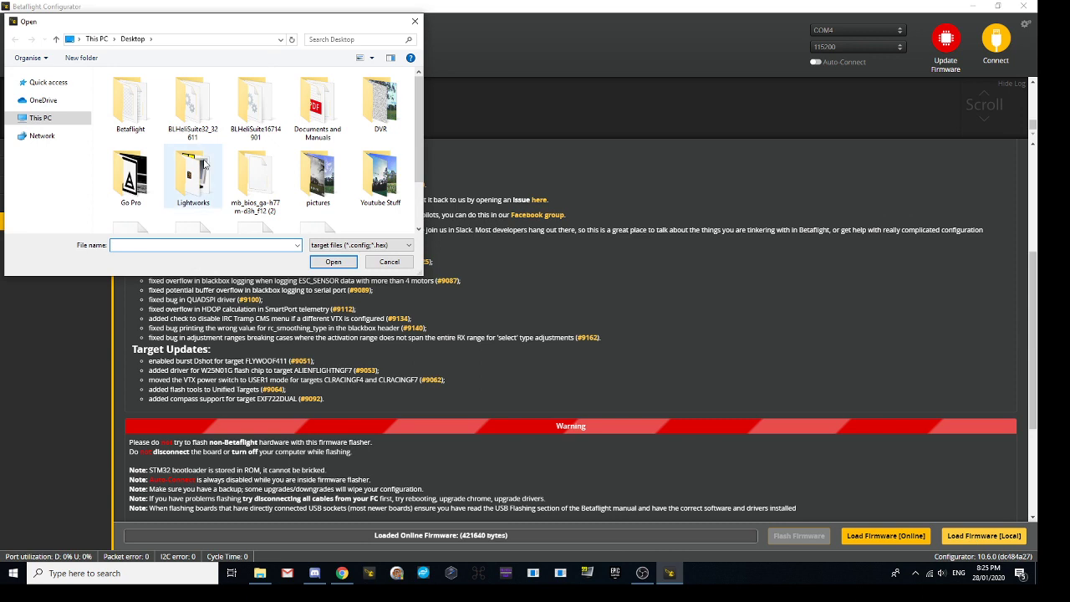
pyautogui.scroll(-1, 192, 176)
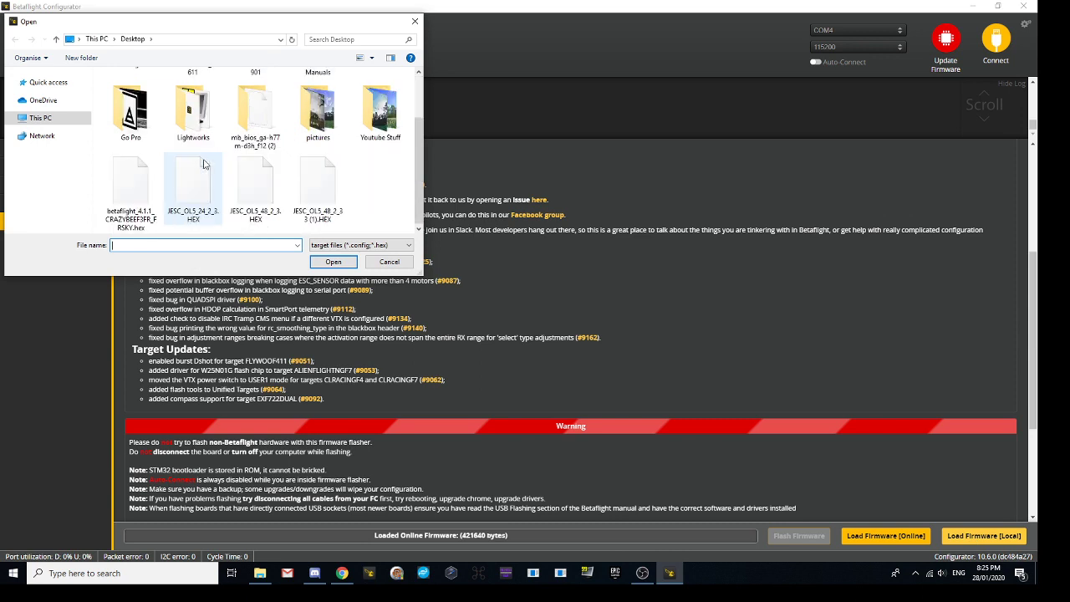
pyautogui.click(129, 197)
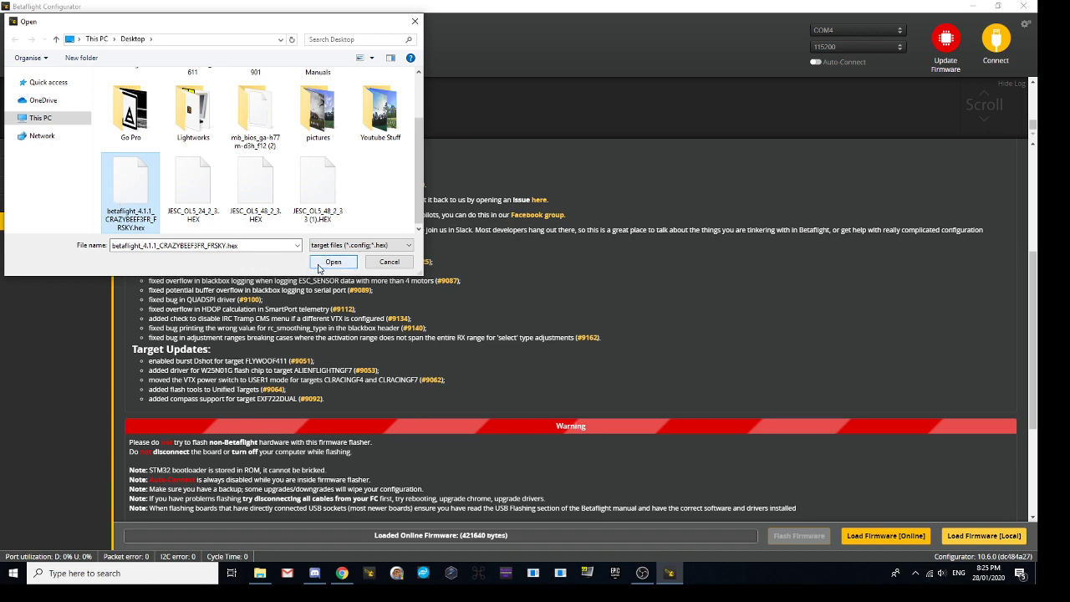
pyautogui.click(318, 265)
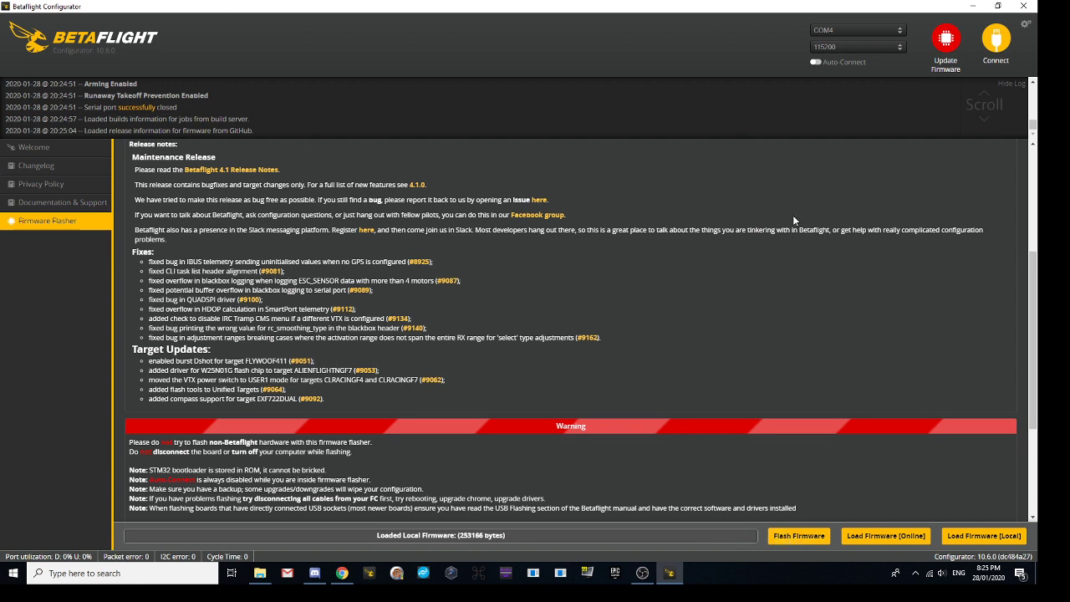
pyautogui.click(794, 539)
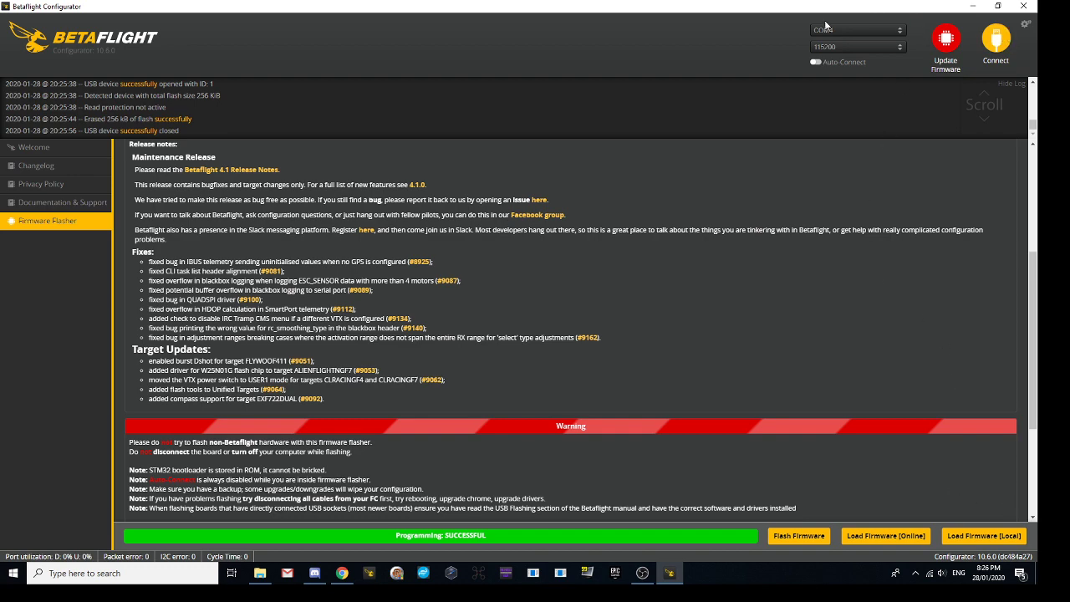
# Reconnect the freshly flashed flight controller and inspect its Setup, Ports, and Power & Battery settings
pyautogui.click(995, 60)
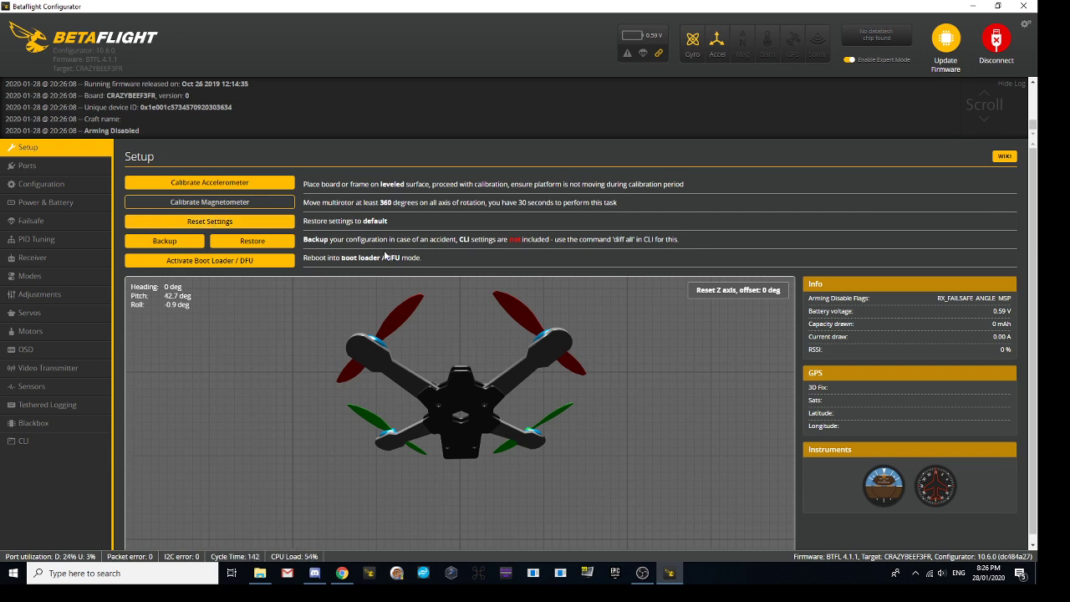
pyautogui.scroll(-1, 146, 321)
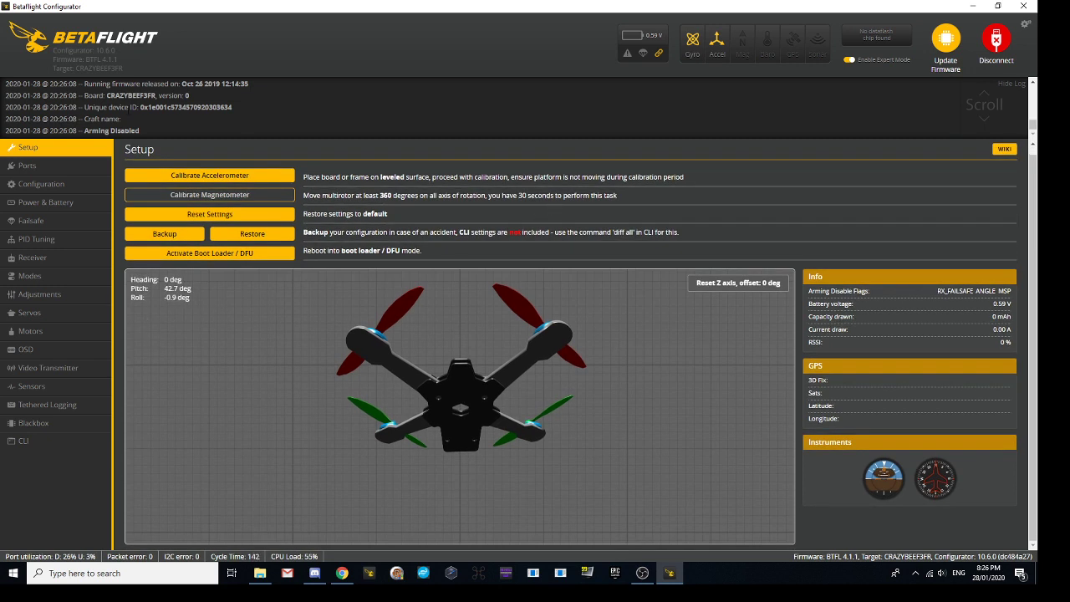
pyautogui.click(37, 170)
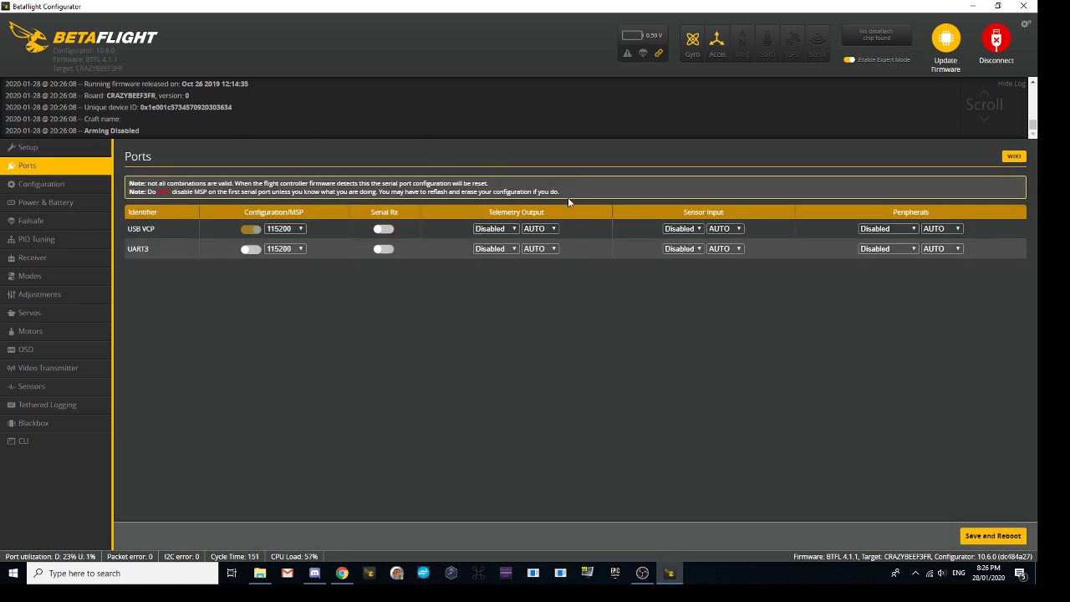
pyautogui.click(38, 204)
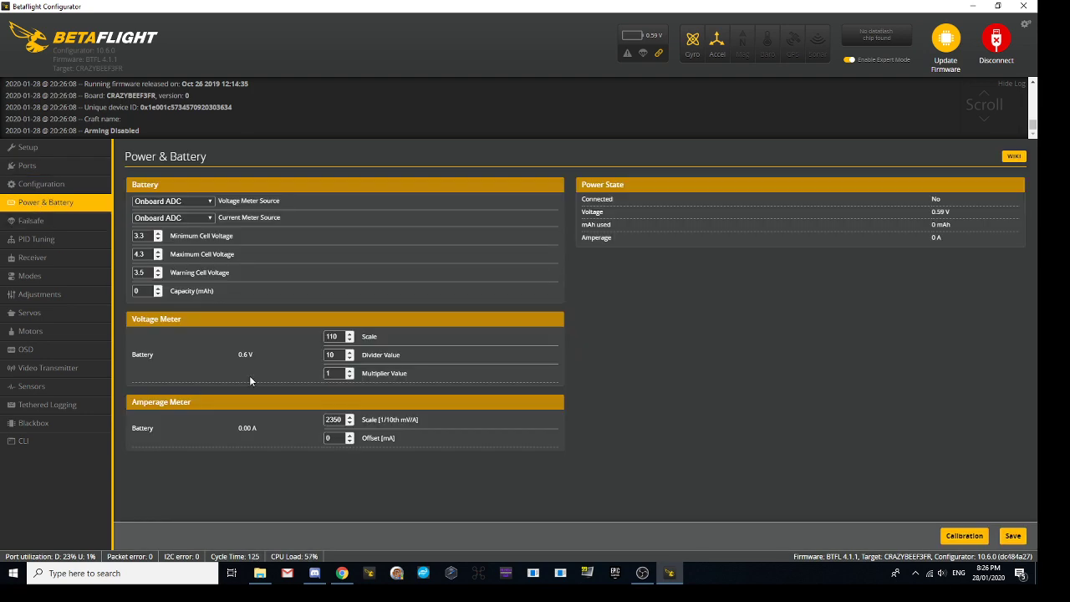
pyautogui.click(342, 573)
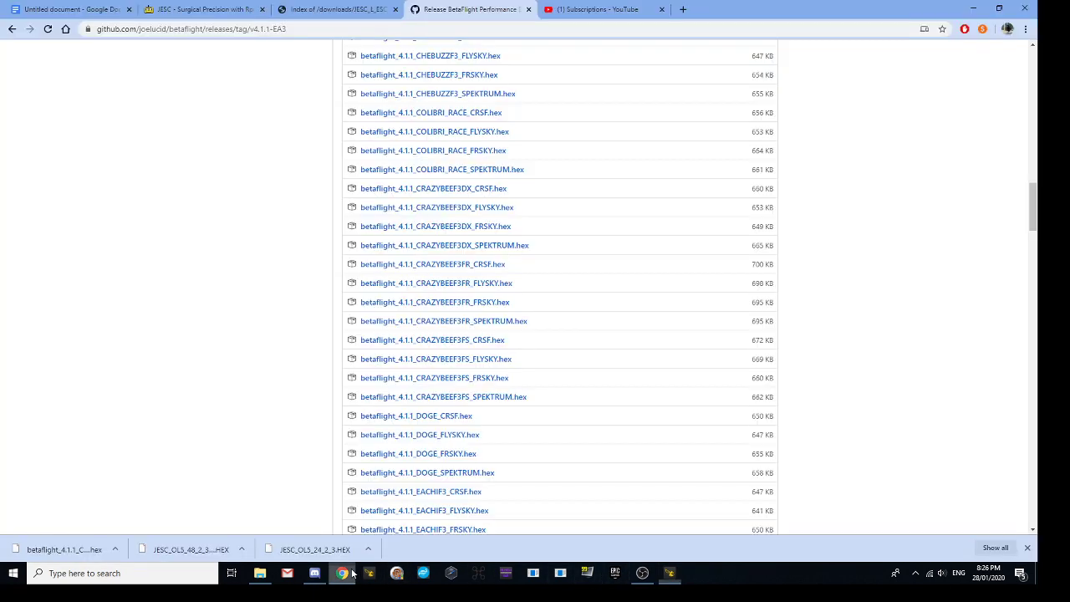
pyautogui.click(577, 9)
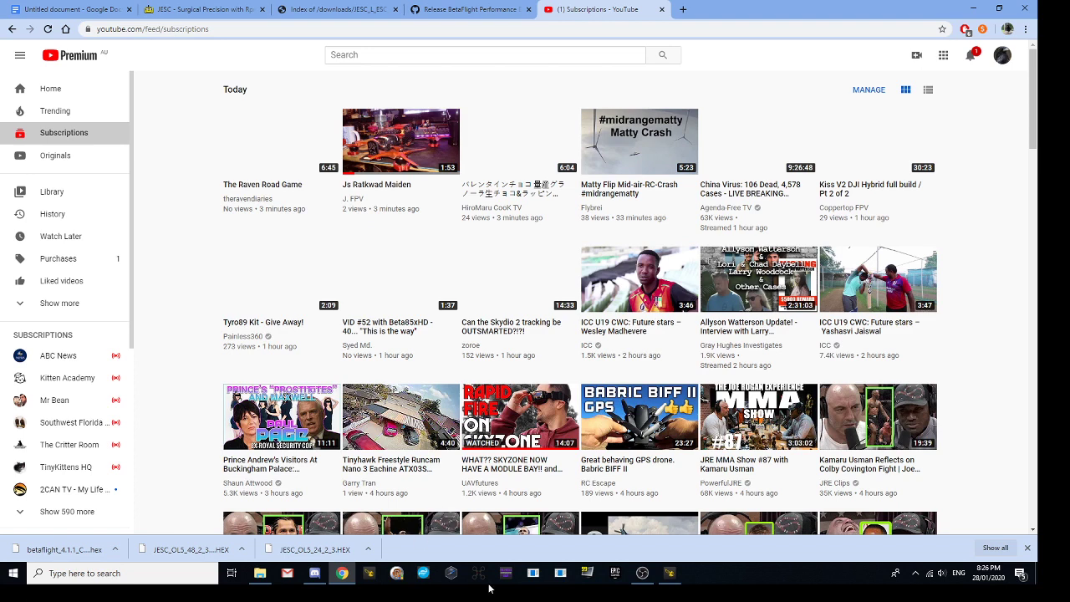
pyautogui.click(671, 573)
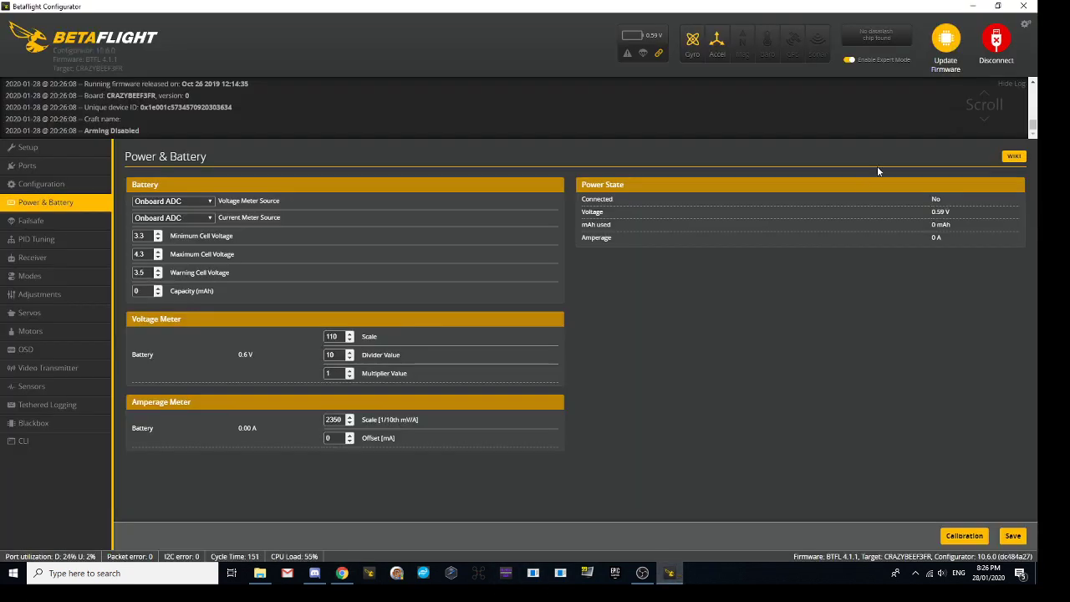